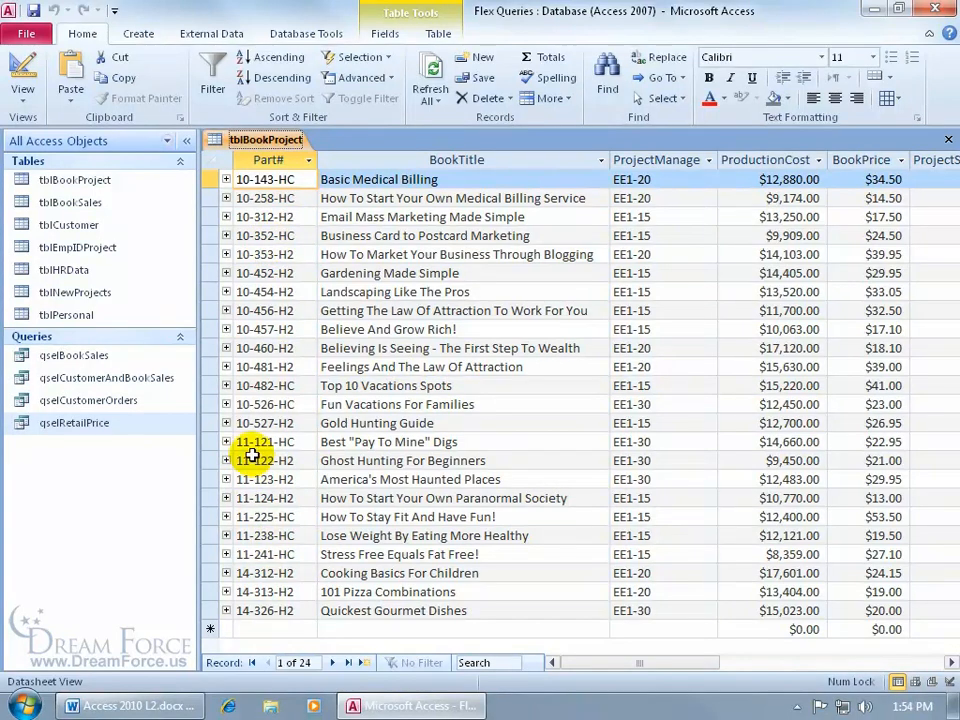
# Open the qselRetailPrice query and switch it to Design View.
pyautogui.doubleClick(78, 423)
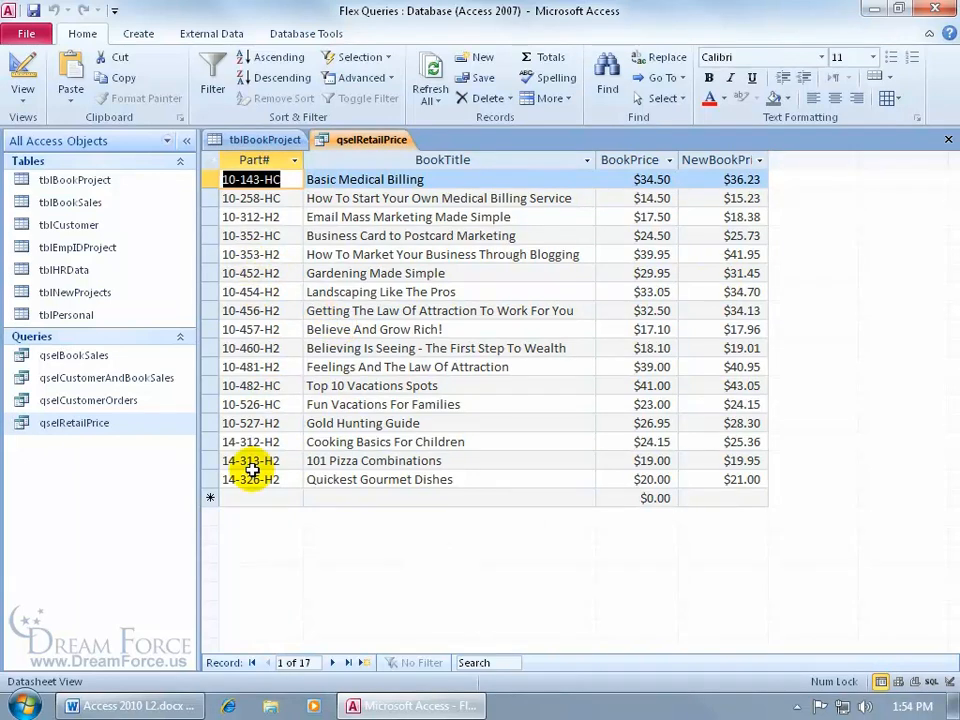
pyautogui.rightClick(368, 146)
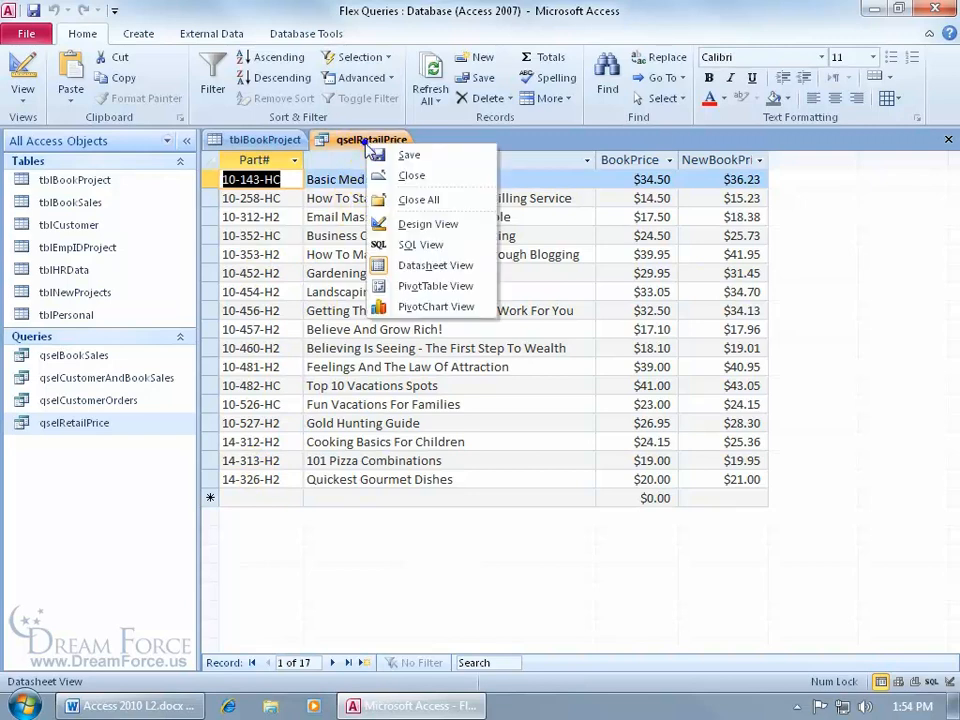
pyautogui.click(380, 223)
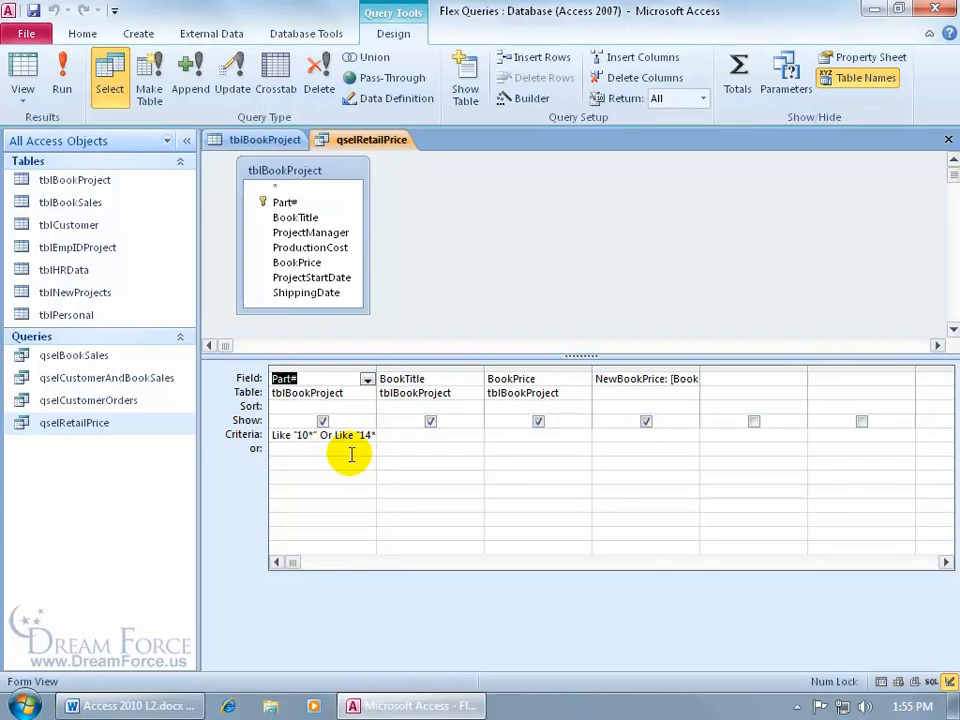
# Examine the full NewBookPrice field expression in an enlarged Zoom view and close it.
pyautogui.rightClick(637, 380)
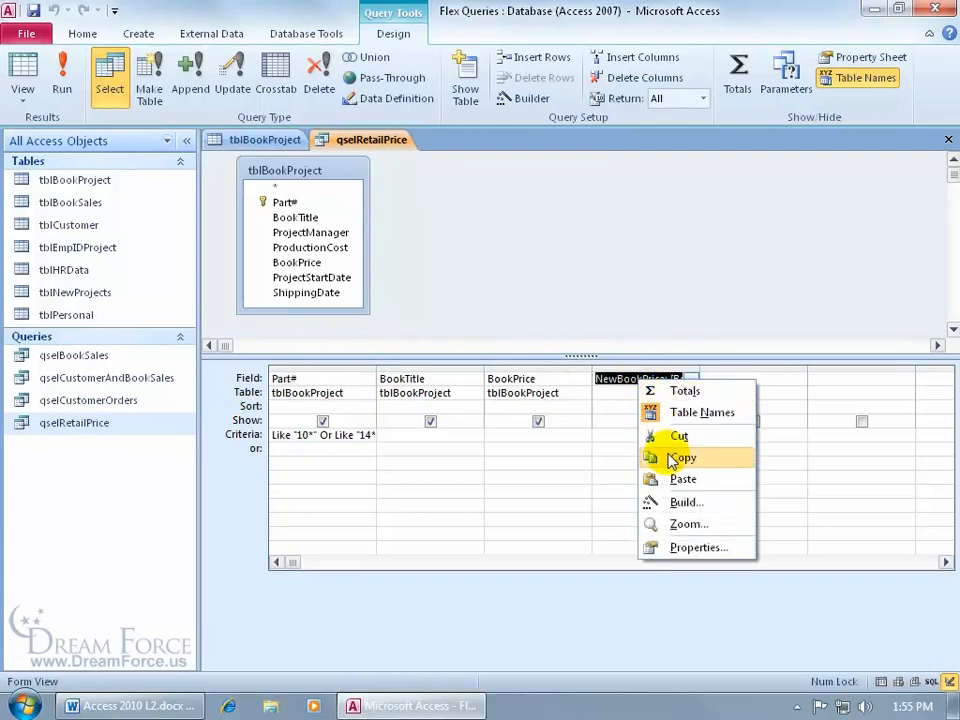
pyautogui.click(680, 526)
pyautogui.click(452, 184)
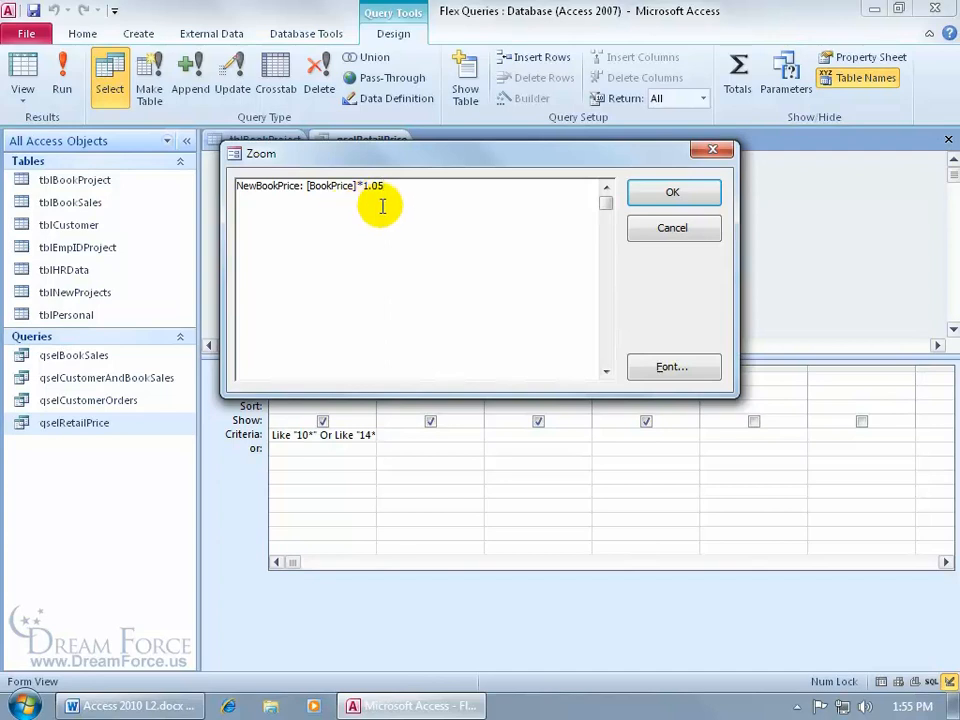
pyautogui.click(672, 192)
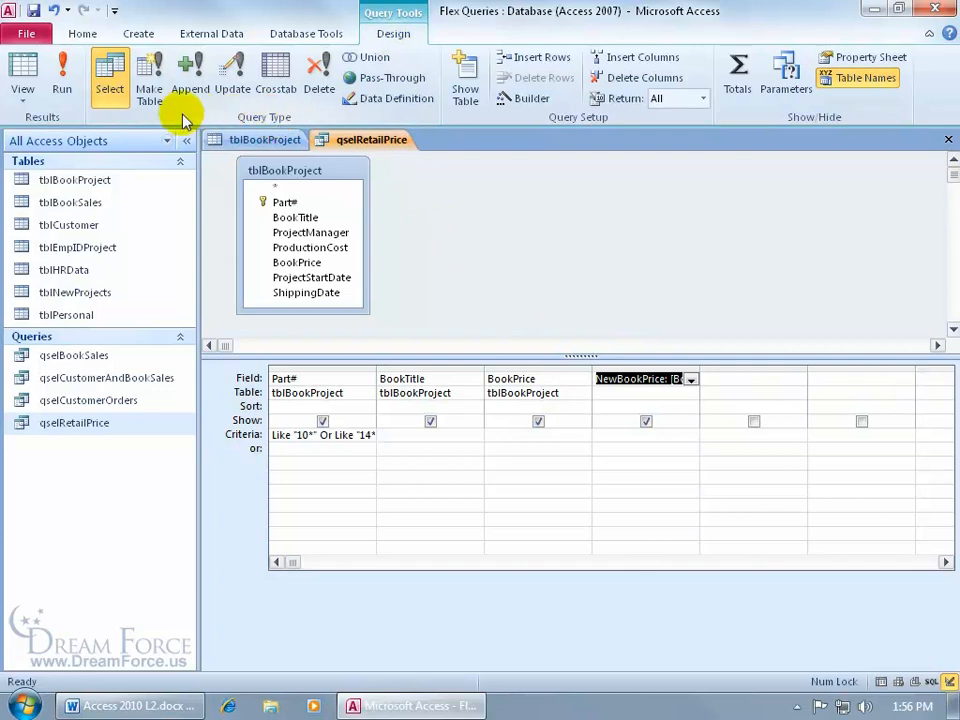
# Convert the query to an update query and set BookPrice to update to [BookPrice]*1.05.
pyautogui.click(236, 93)
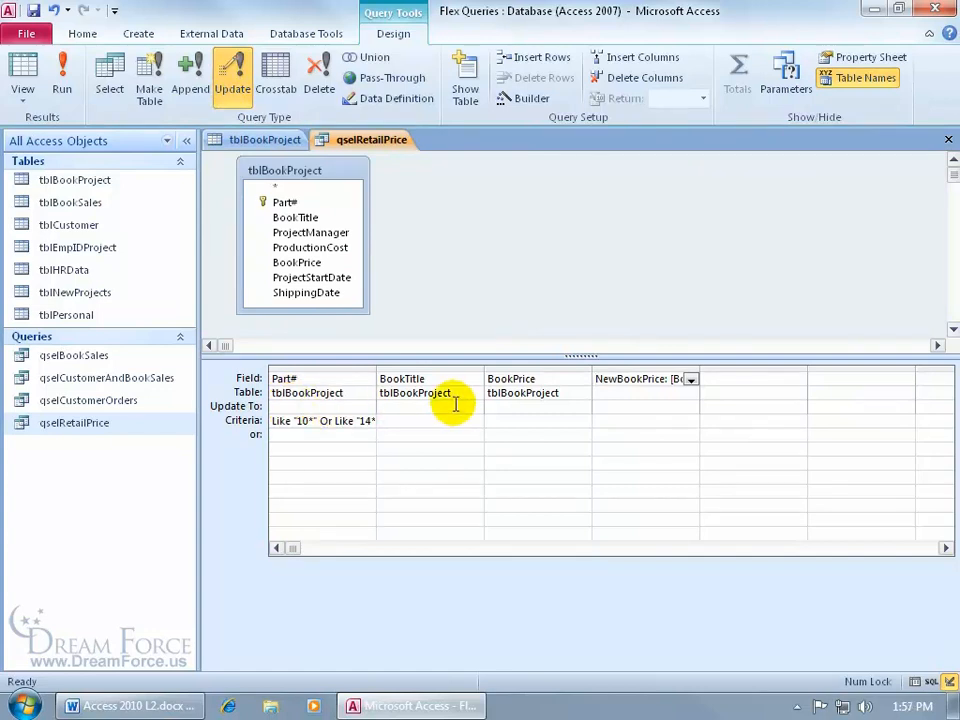
pyautogui.click(495, 406)
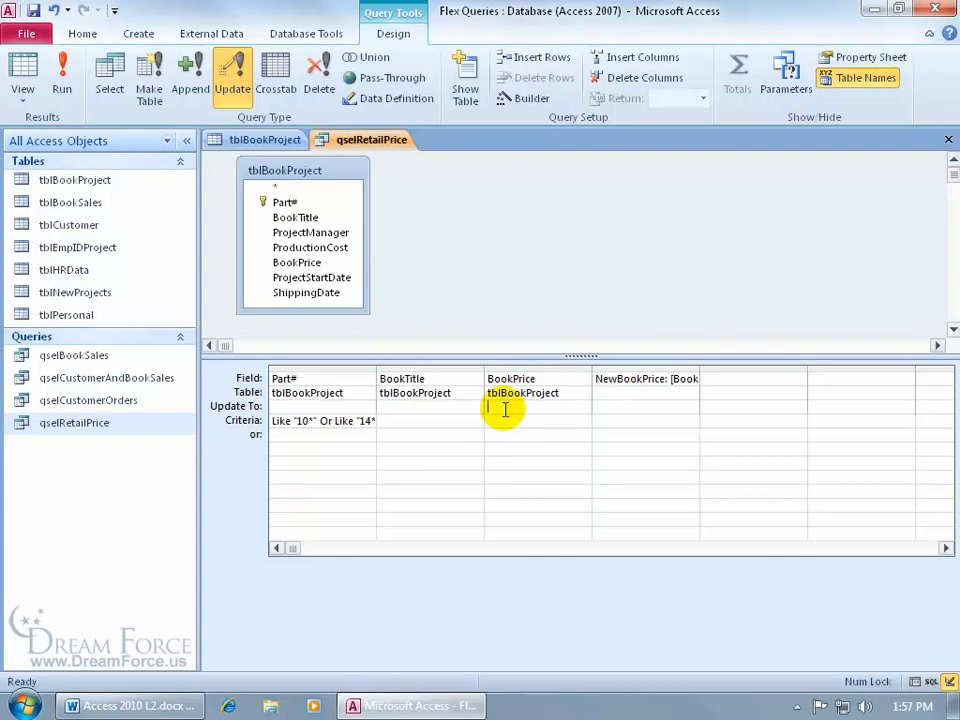
pyautogui.write('[boo')
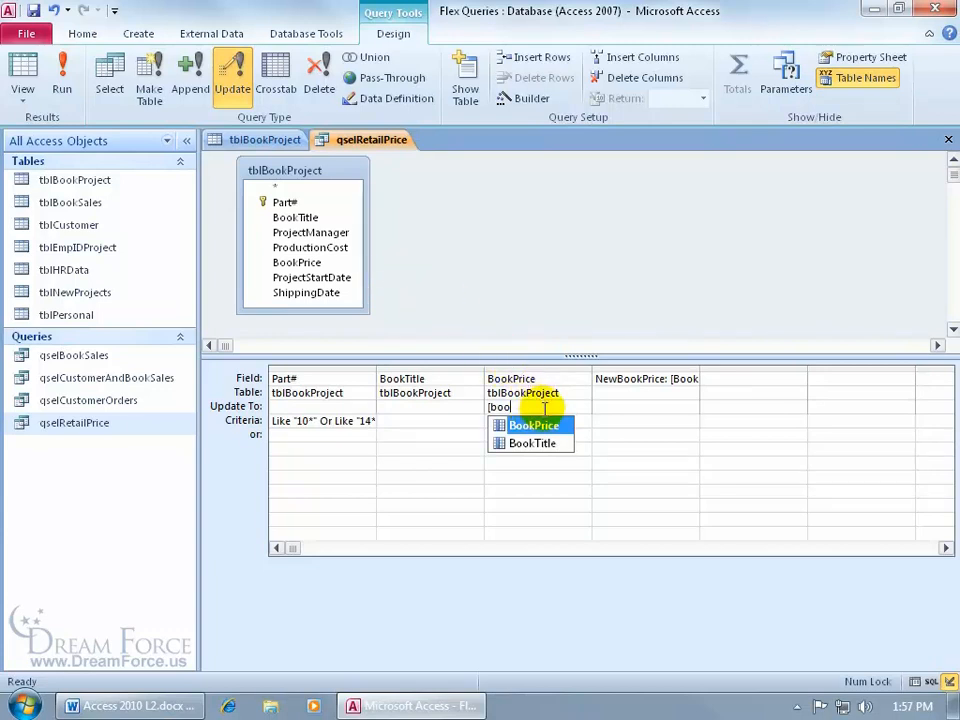
pyautogui.press('Down')
pyautogui.press('Up')
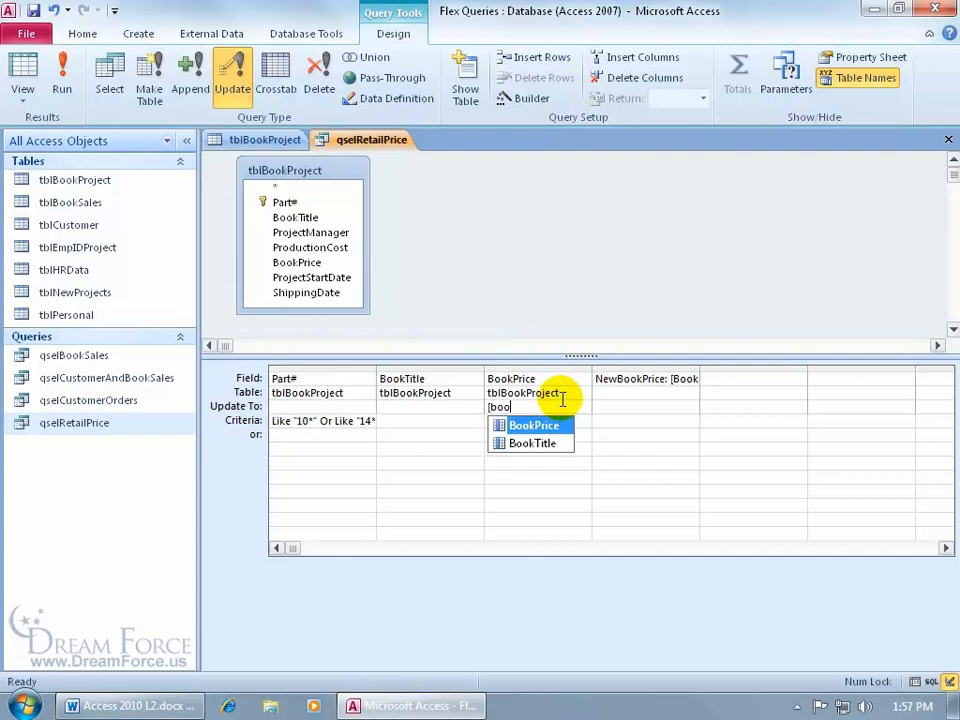
pyautogui.press('Tab')
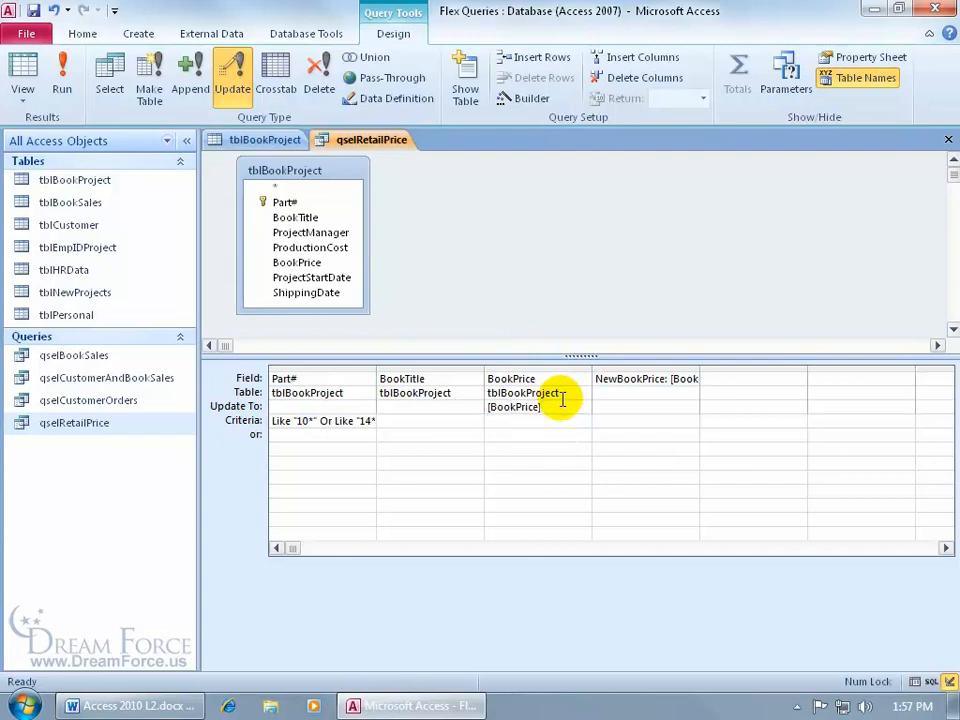
pyautogui.write('*1.05')
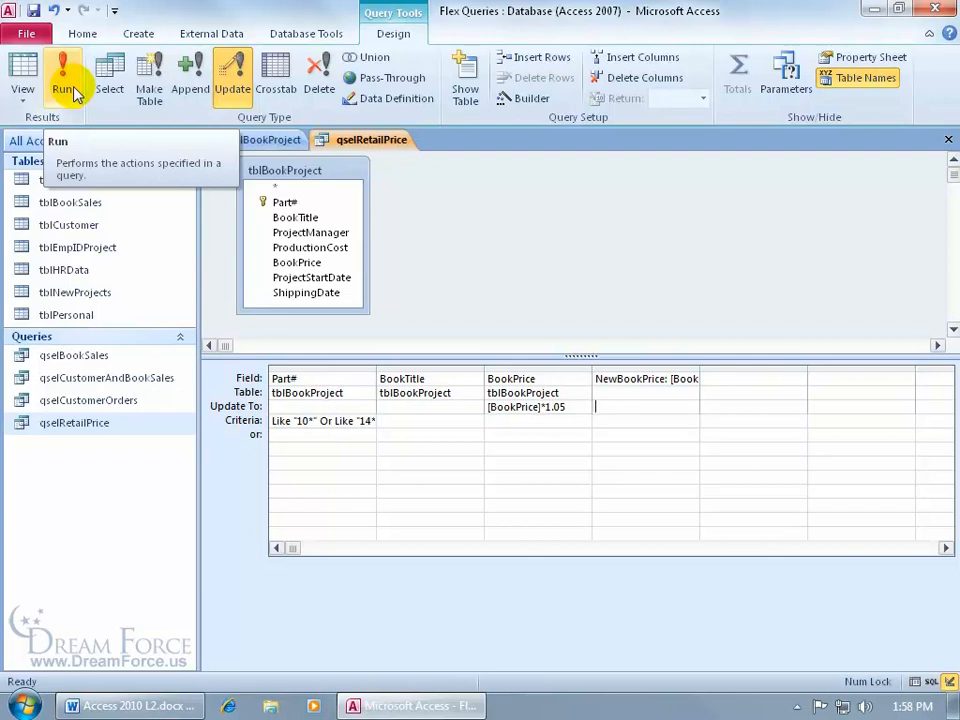
# Preview the query's records as an update query and as a select query, ending with it set as an update query in Design View.
pyautogui.click(20, 64)
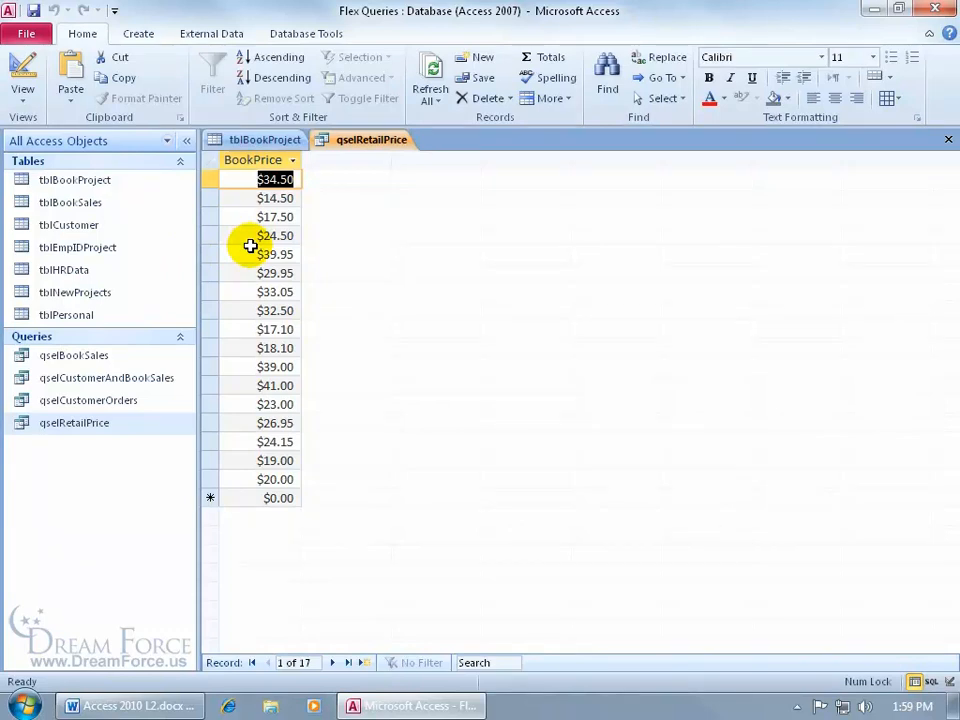
pyautogui.click(22, 66)
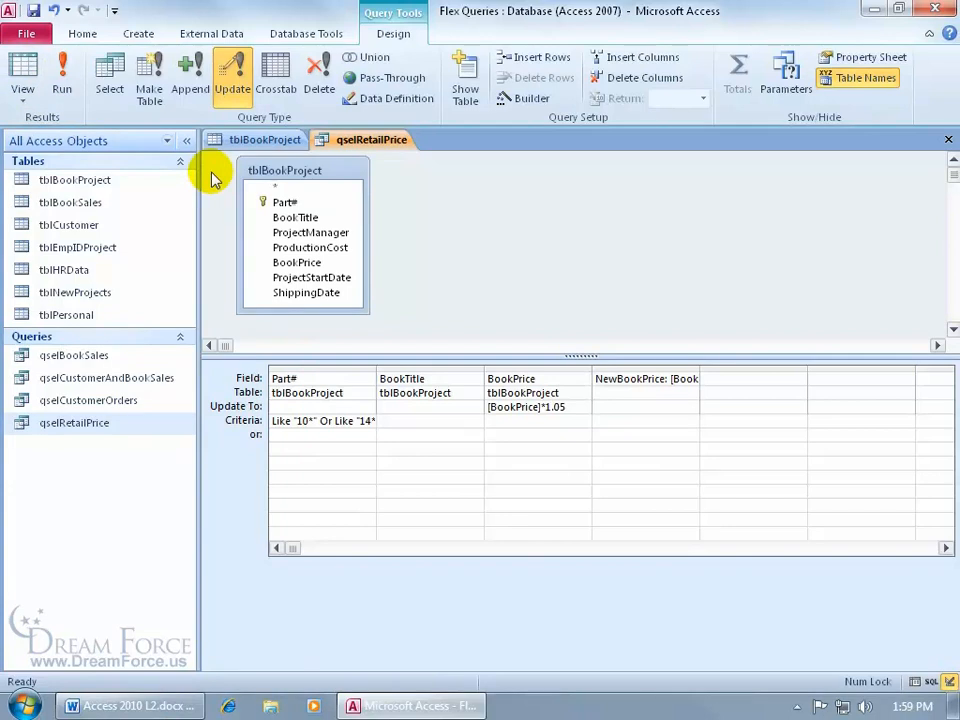
pyautogui.click(110, 80)
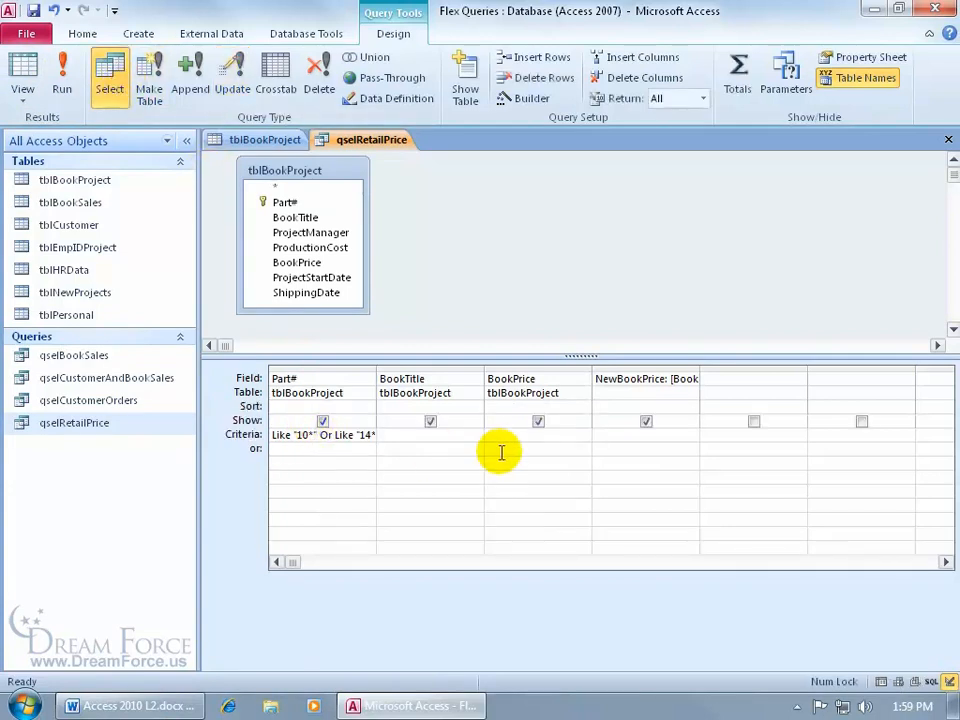
pyautogui.click(22, 72)
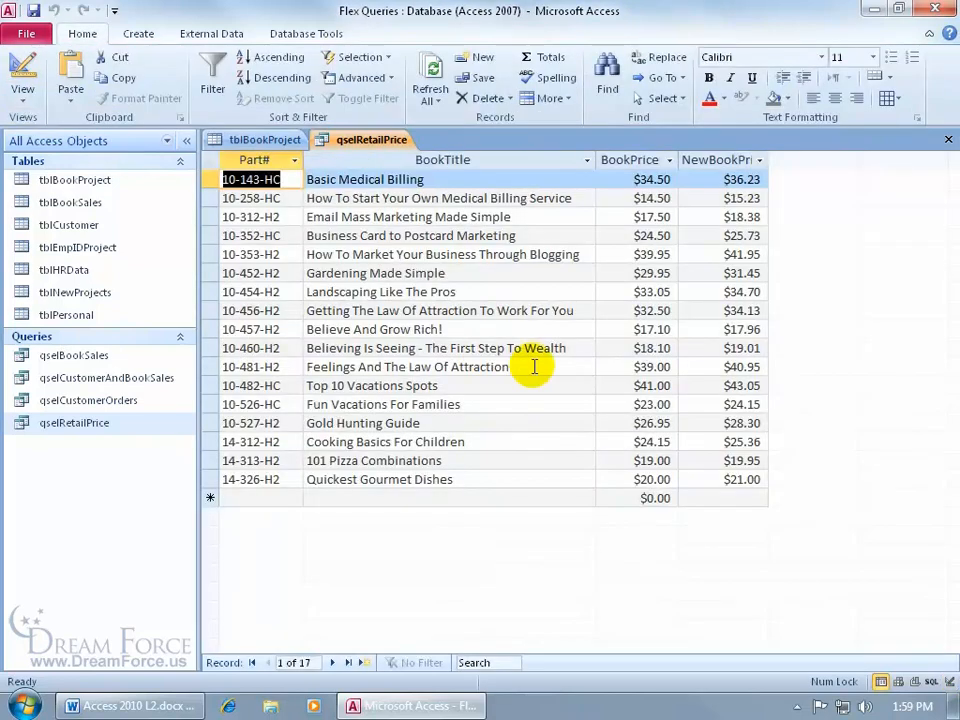
pyautogui.click(22, 68)
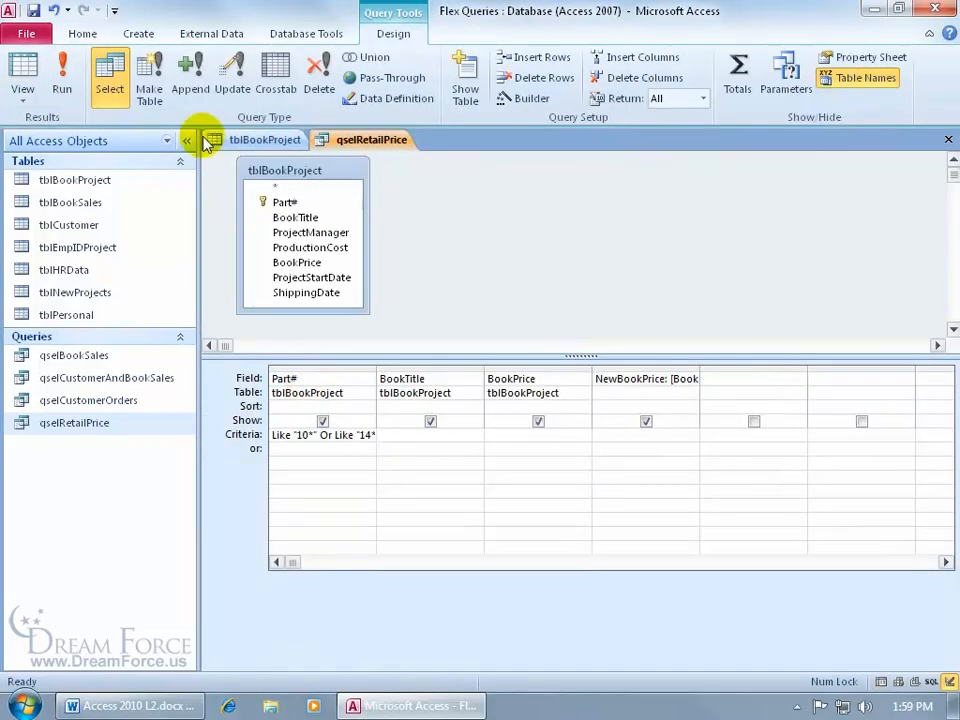
pyautogui.click(232, 78)
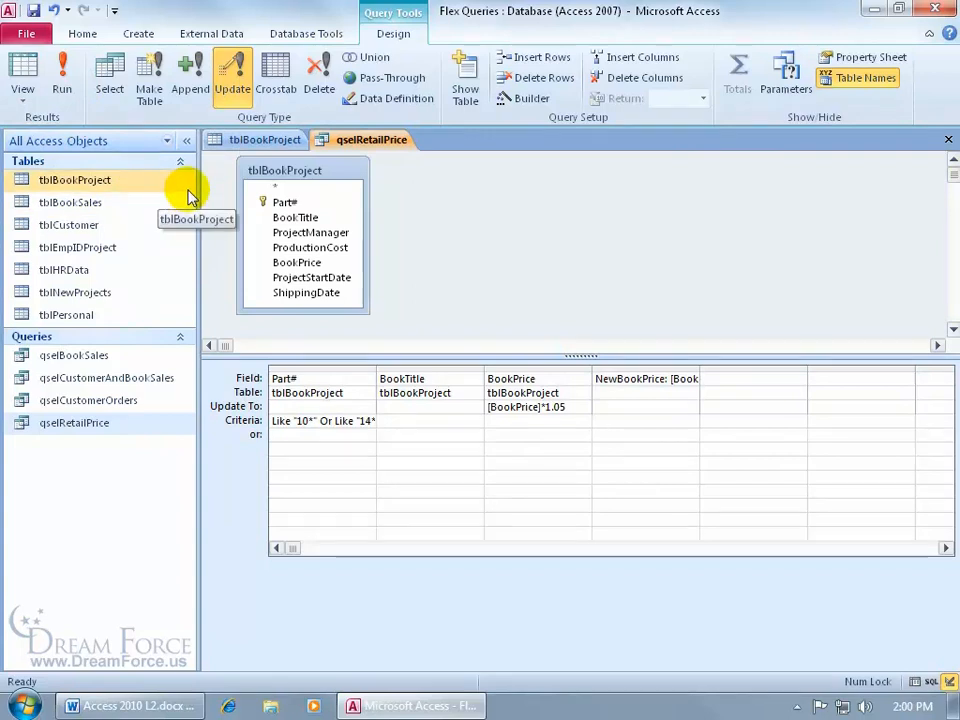
# Back up the tblBookProject table by pasting a copy with structure and data, named Copy Of tblBookProject.
pyautogui.rightClick(100, 183)
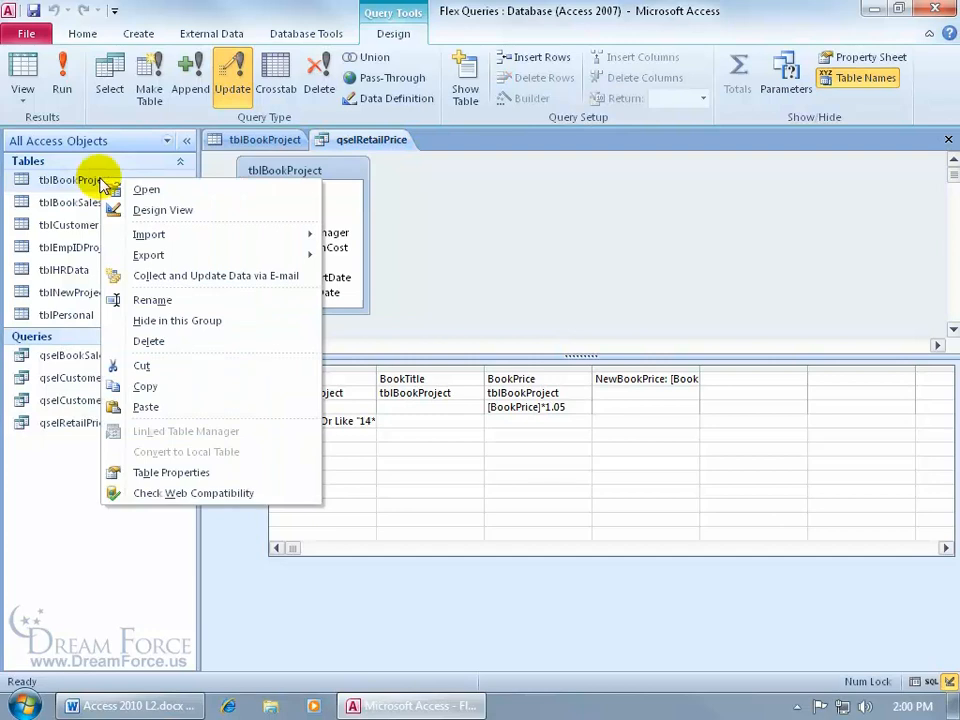
pyautogui.click(144, 386)
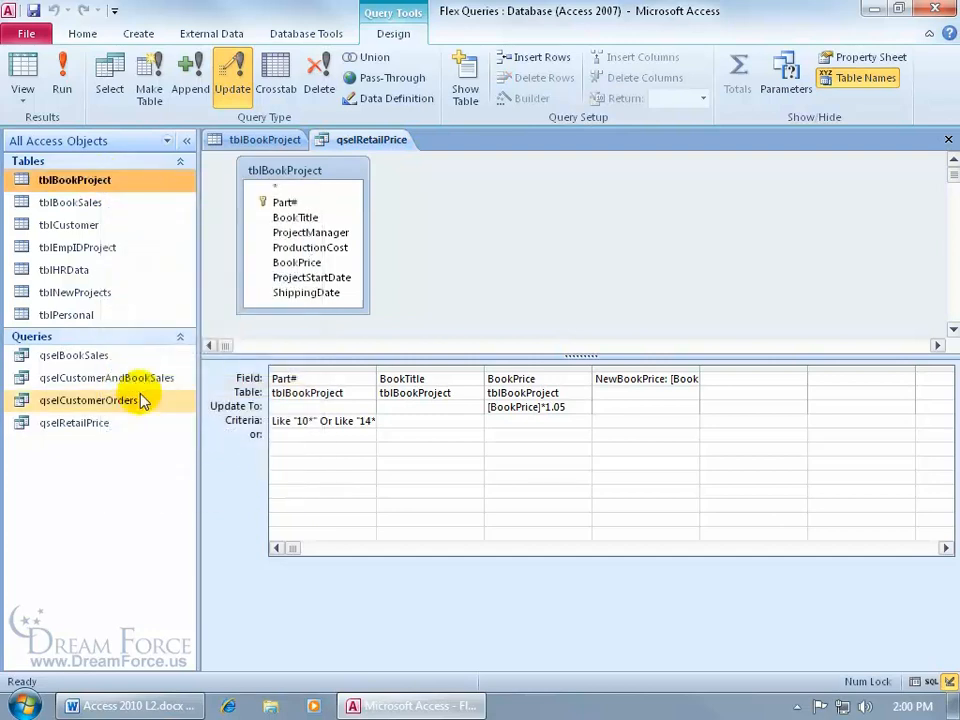
pyautogui.rightClick(70, 468)
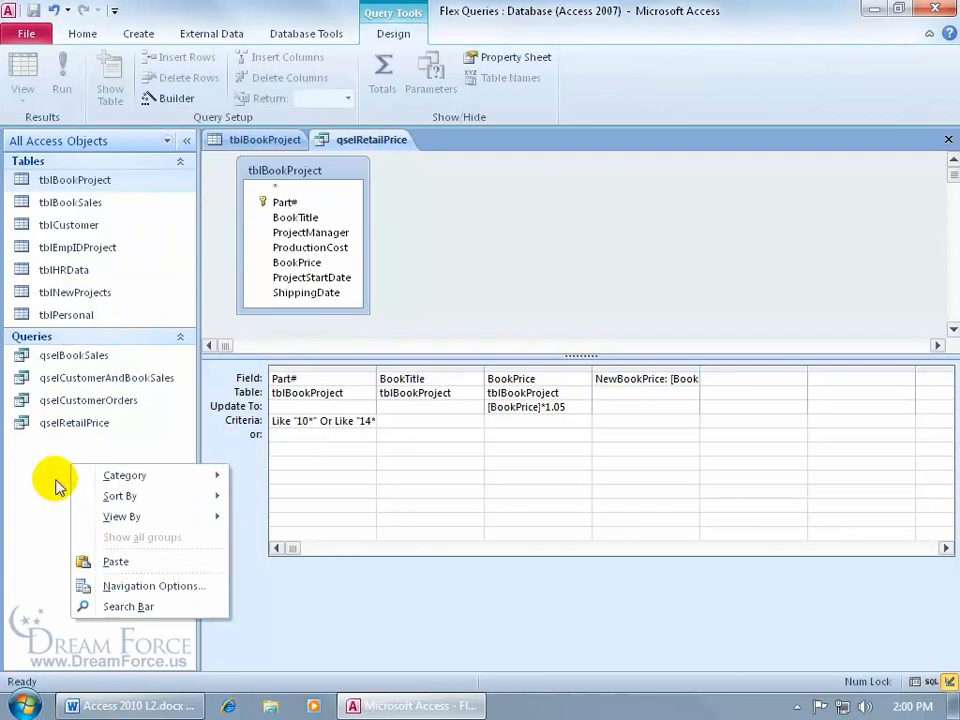
pyautogui.click(56, 482)
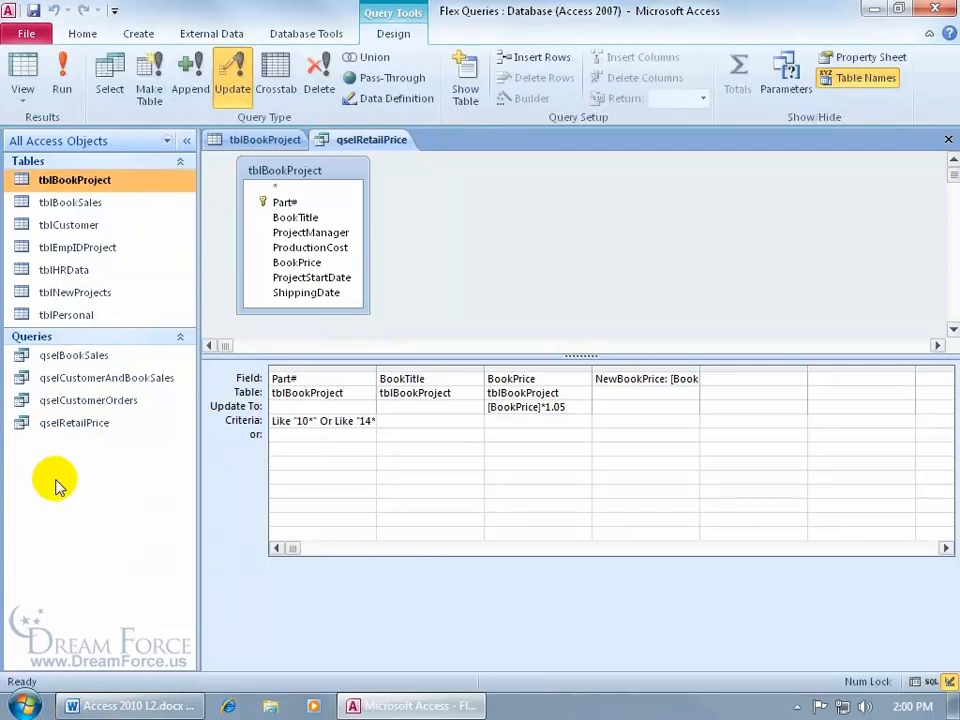
pyautogui.click(80, 33)
pyautogui.click(70, 70)
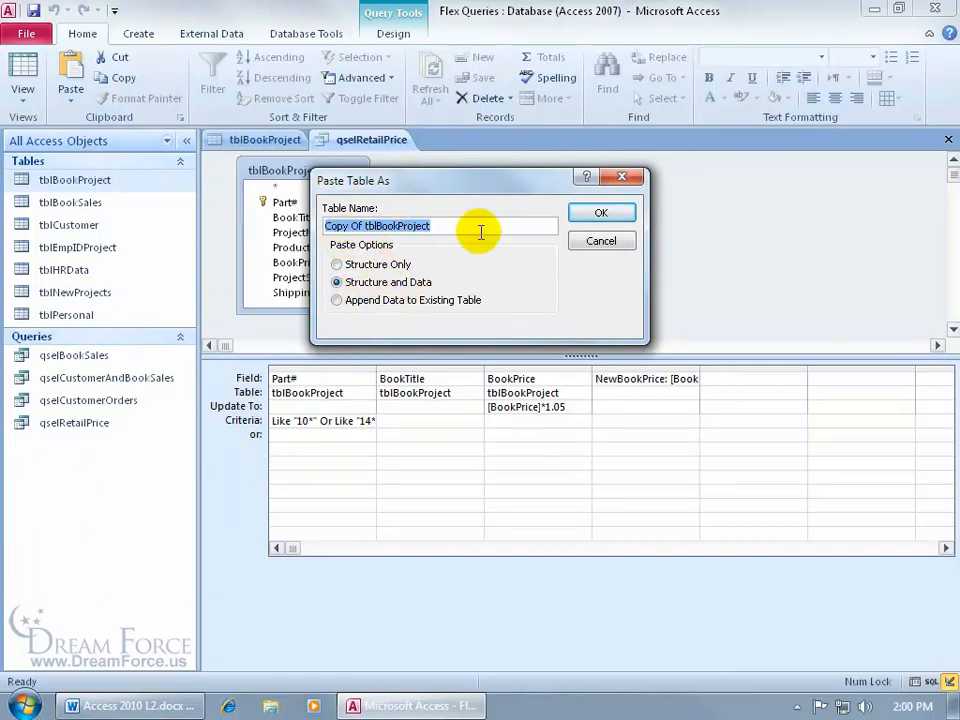
pyautogui.click(601, 214)
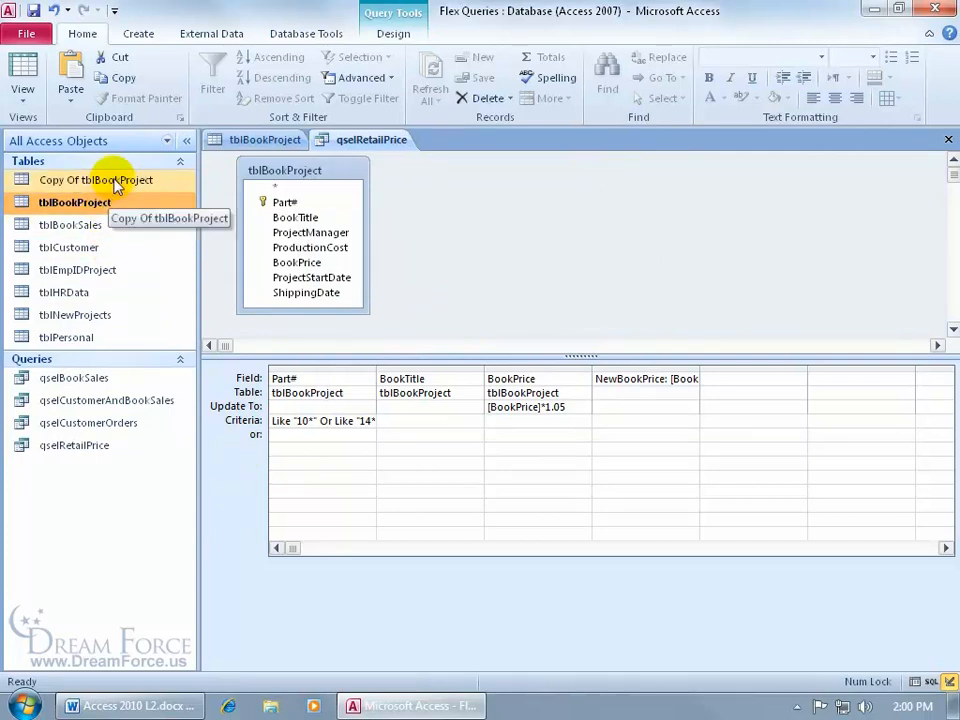
# Check the current prices in the tblBookProject table and try to run the qselRetailPrice update query.
pyautogui.click(412, 35)
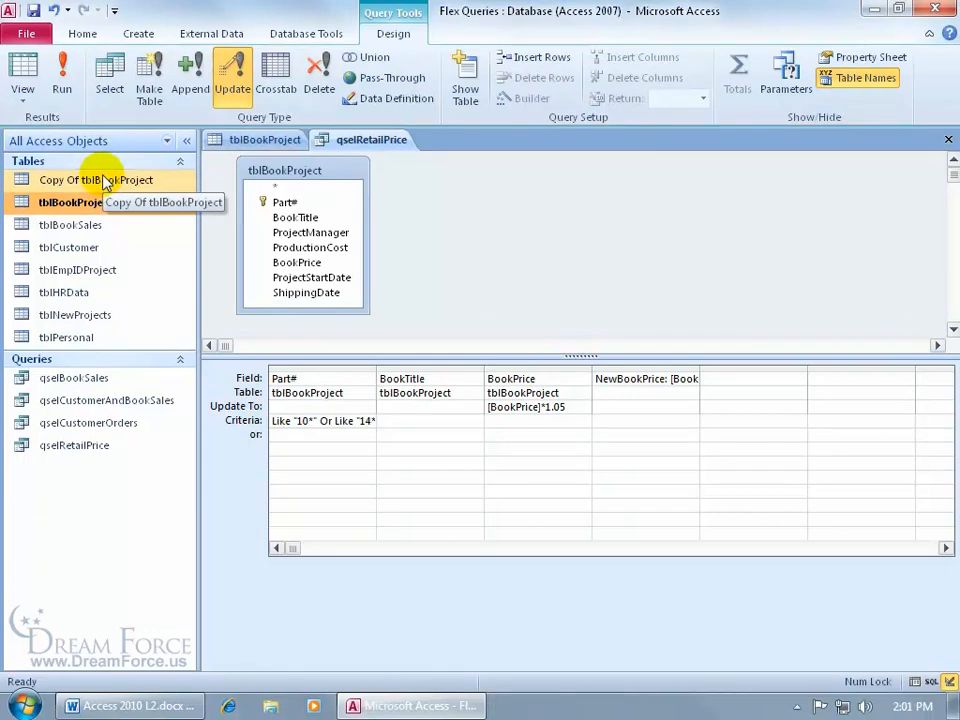
pyautogui.click(257, 145)
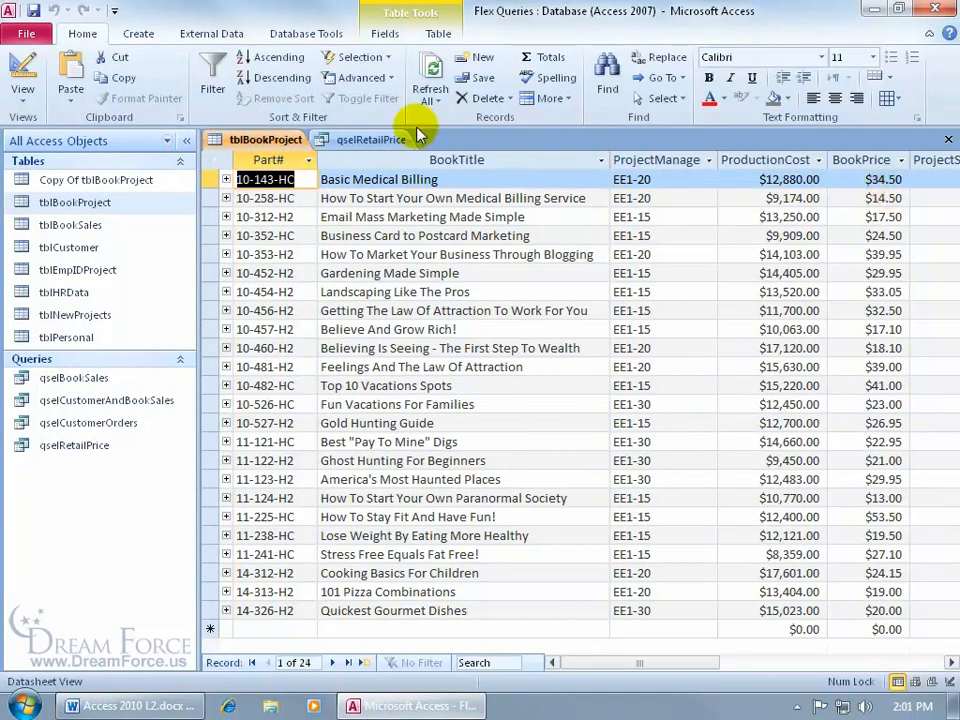
pyautogui.click(348, 141)
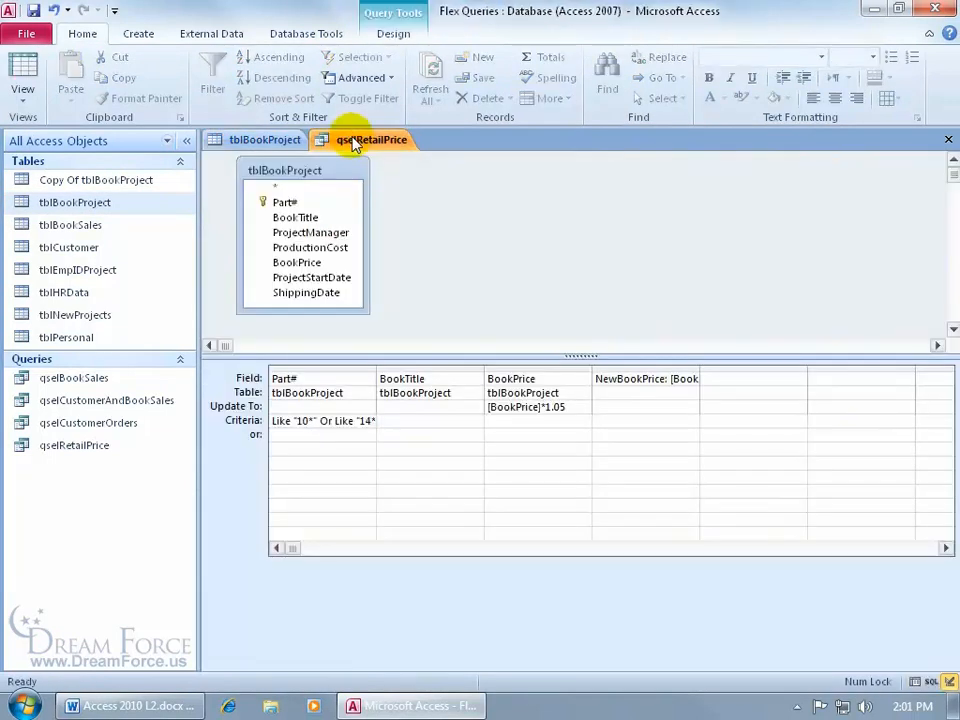
pyautogui.click(400, 35)
pyautogui.click(65, 80)
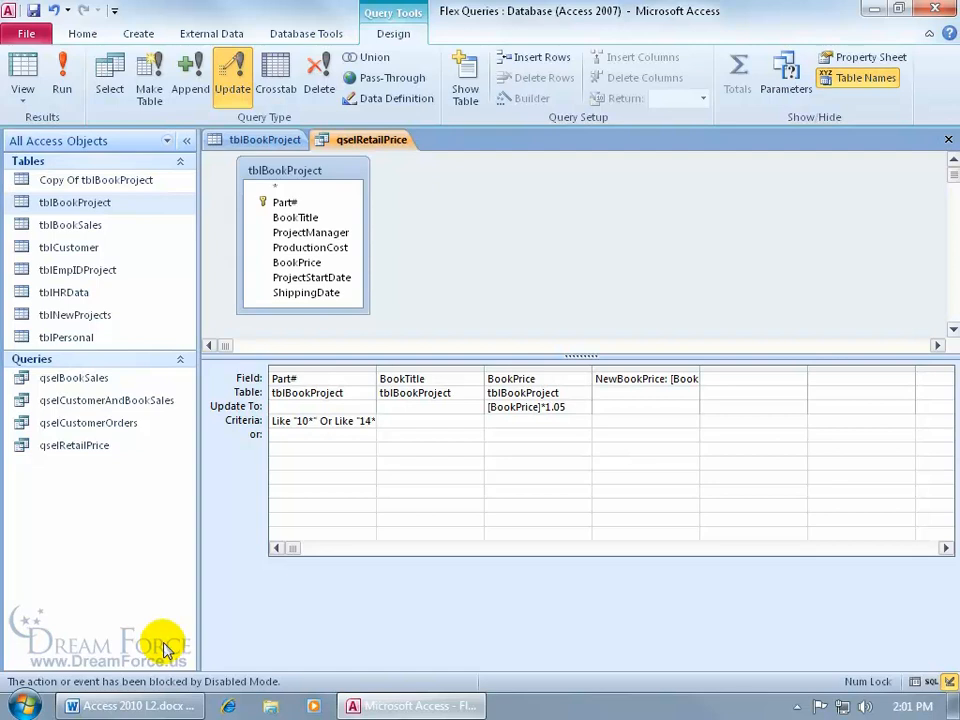
# Enable all macros in the Trust Center's Macro Settings and apply the options.
pyautogui.click(27, 34)
pyautogui.click(58, 514)
pyautogui.click(216, 352)
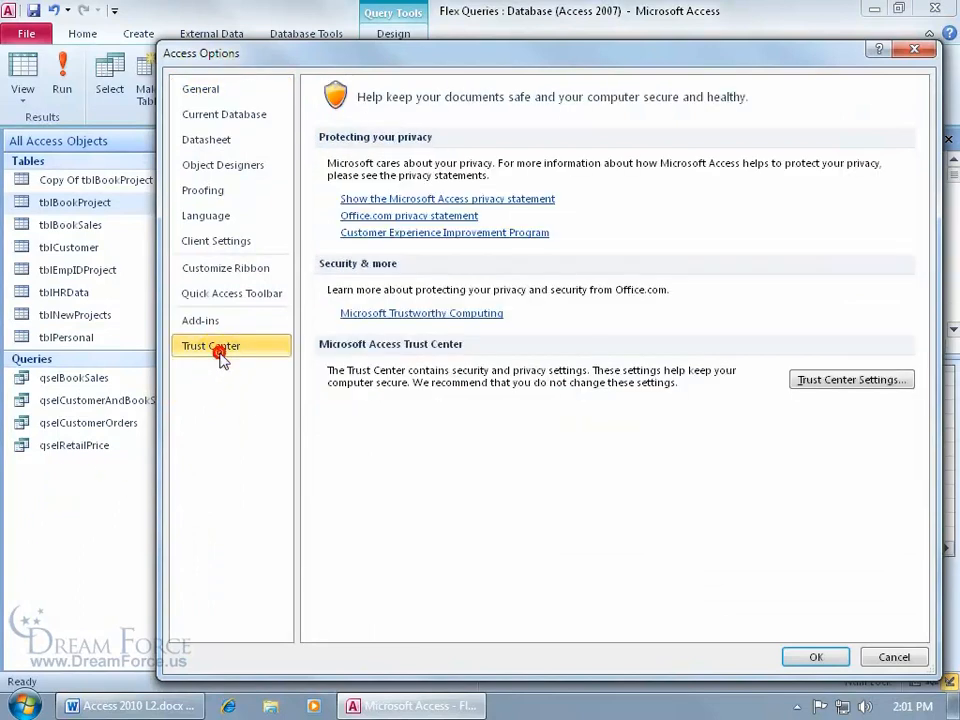
pyautogui.click(815, 381)
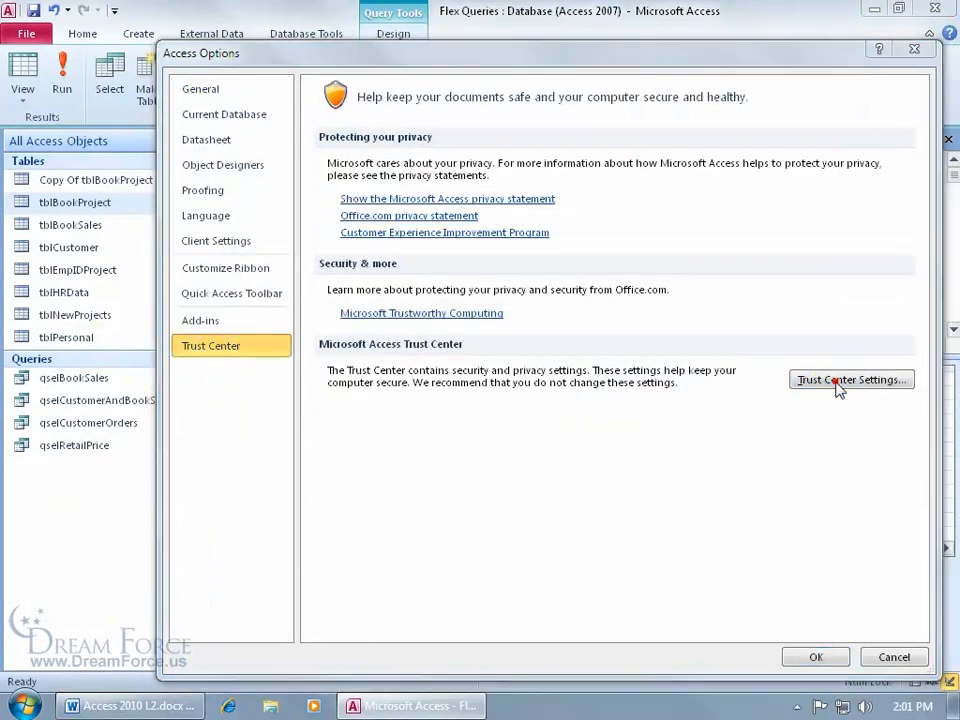
pyautogui.click(255, 227)
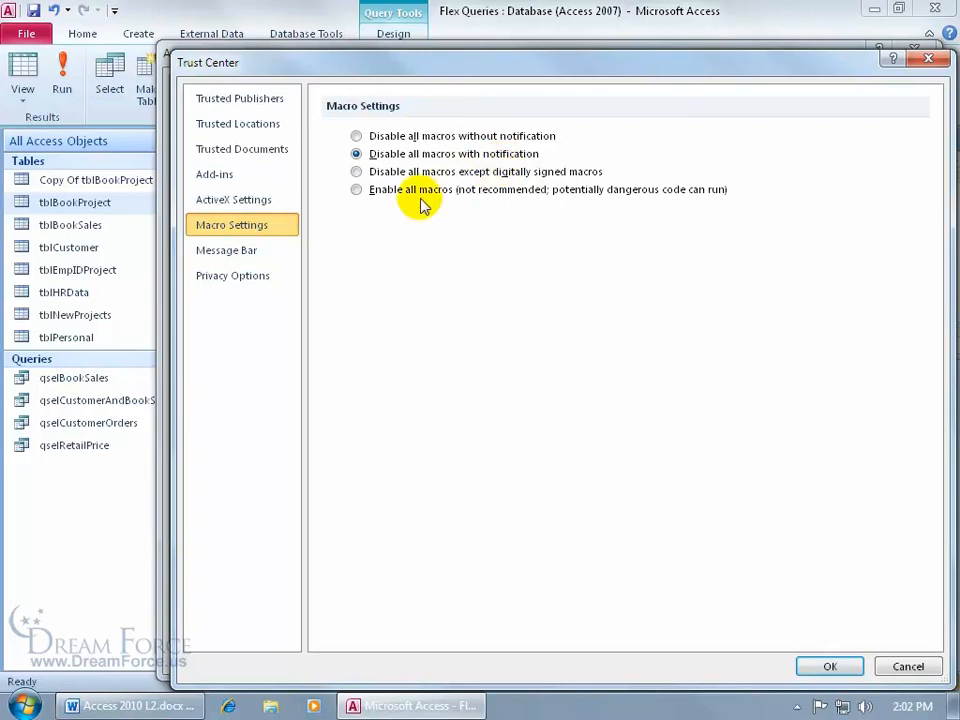
pyautogui.click(266, 253)
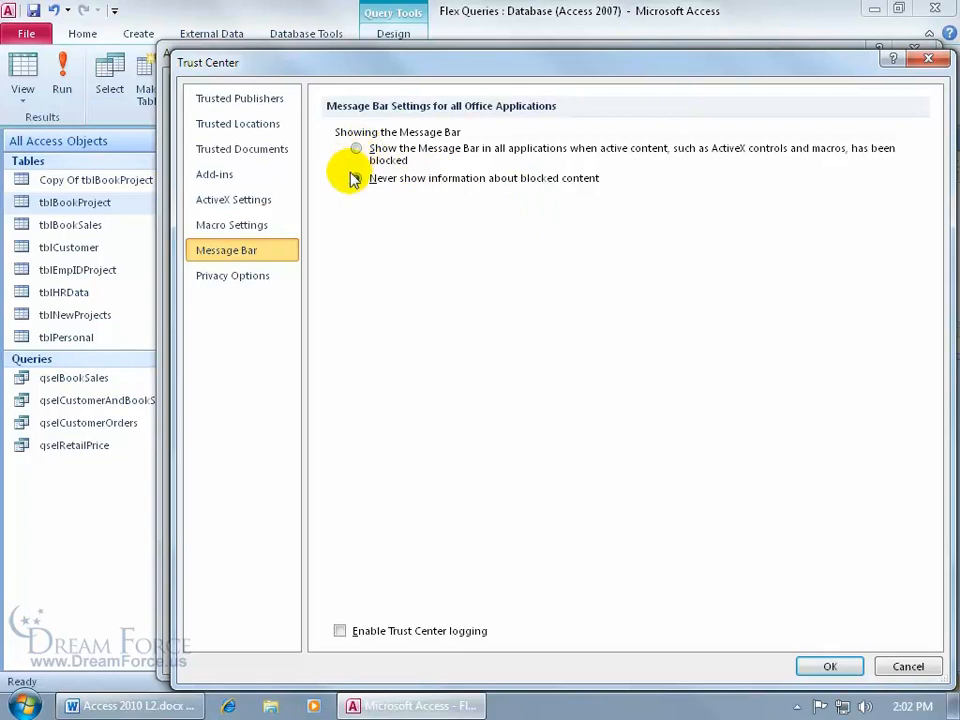
pyautogui.click(258, 228)
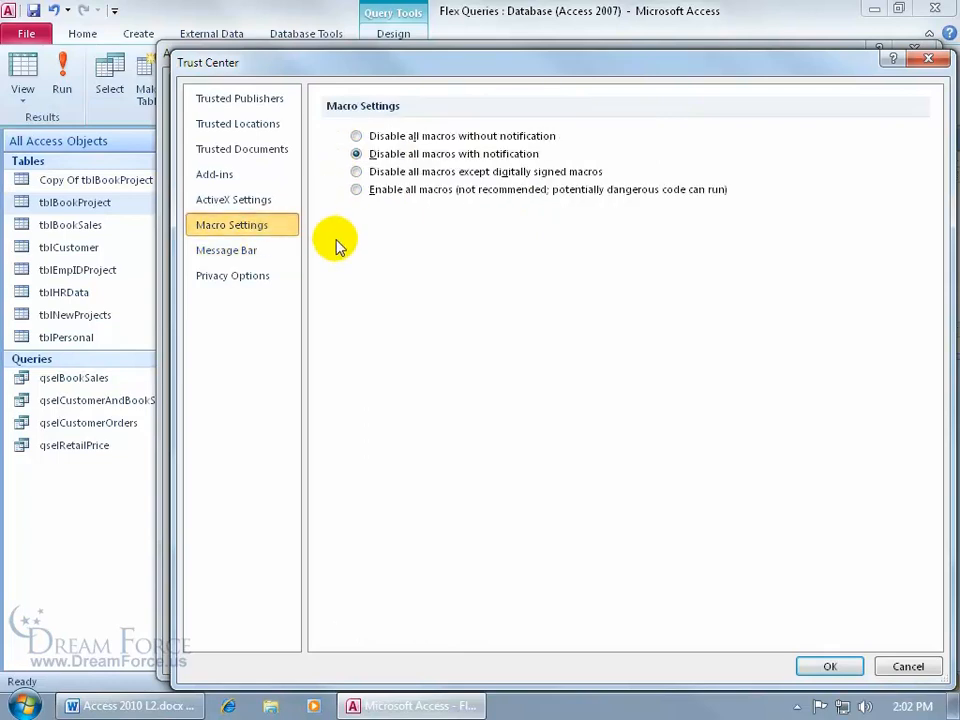
pyautogui.click(357, 190)
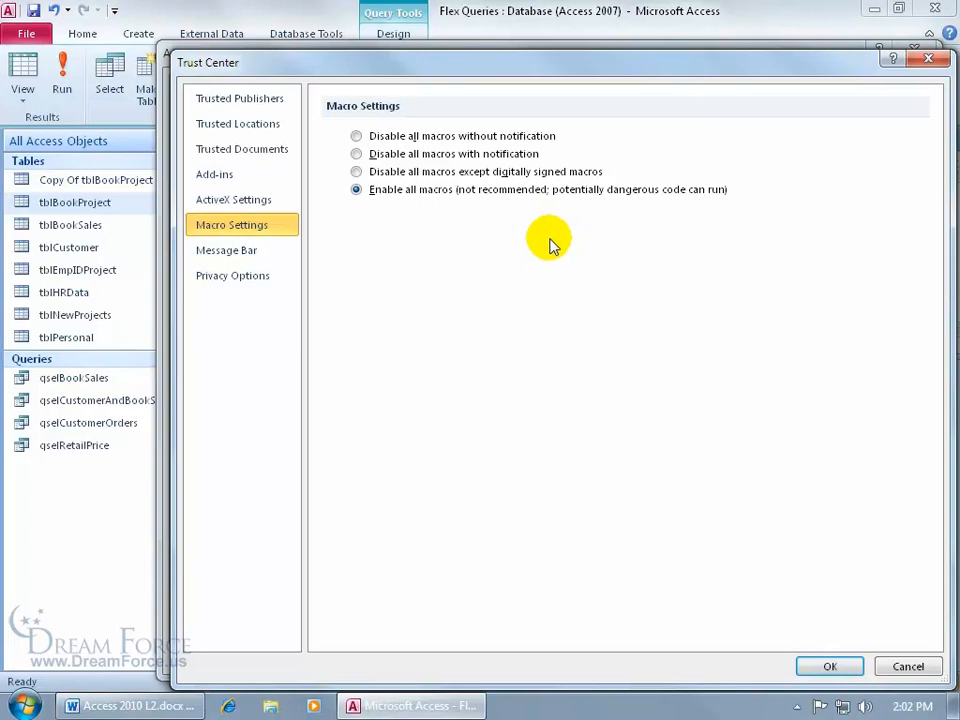
pyautogui.click(824, 663)
pyautogui.click(809, 657)
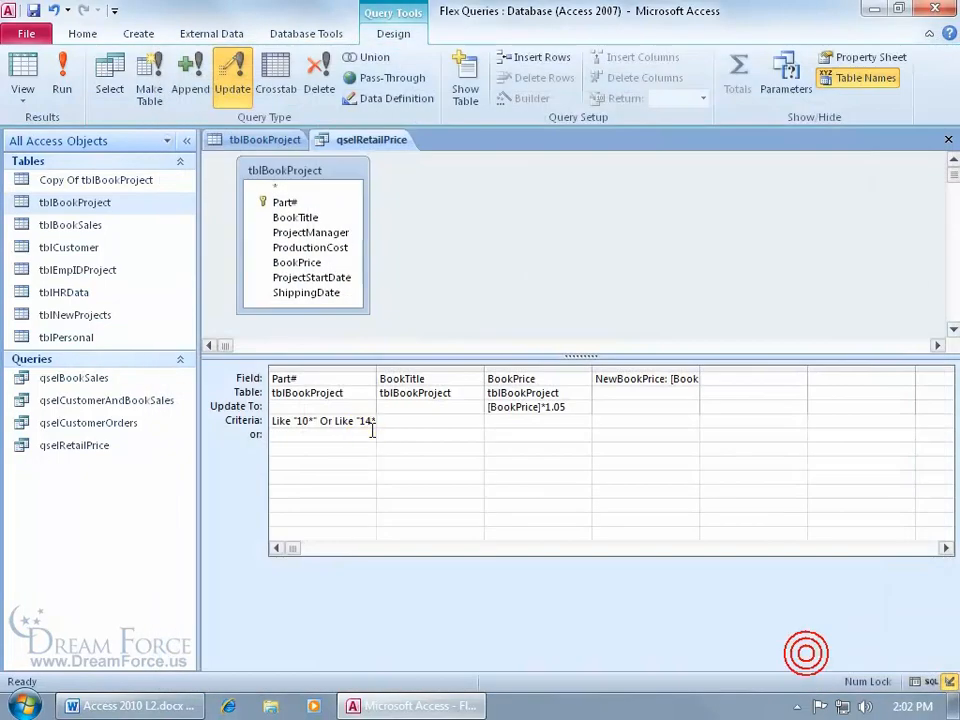
# Try to run the update query, and save it as a separate query object named qupdMyPriceIncrease.
pyautogui.click(64, 82)
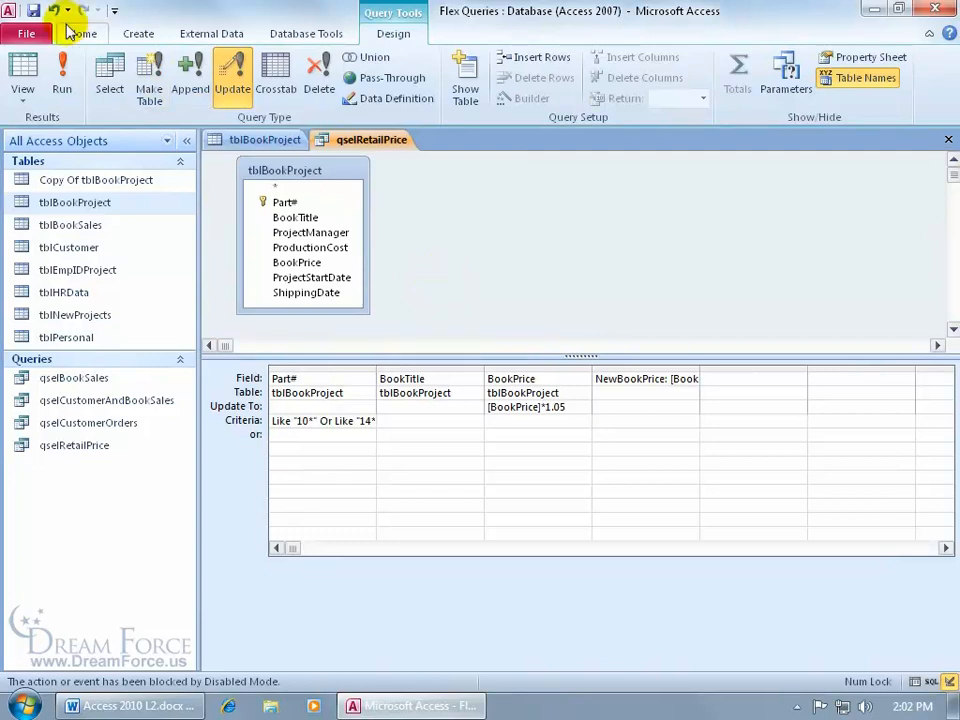
pyautogui.click(30, 32)
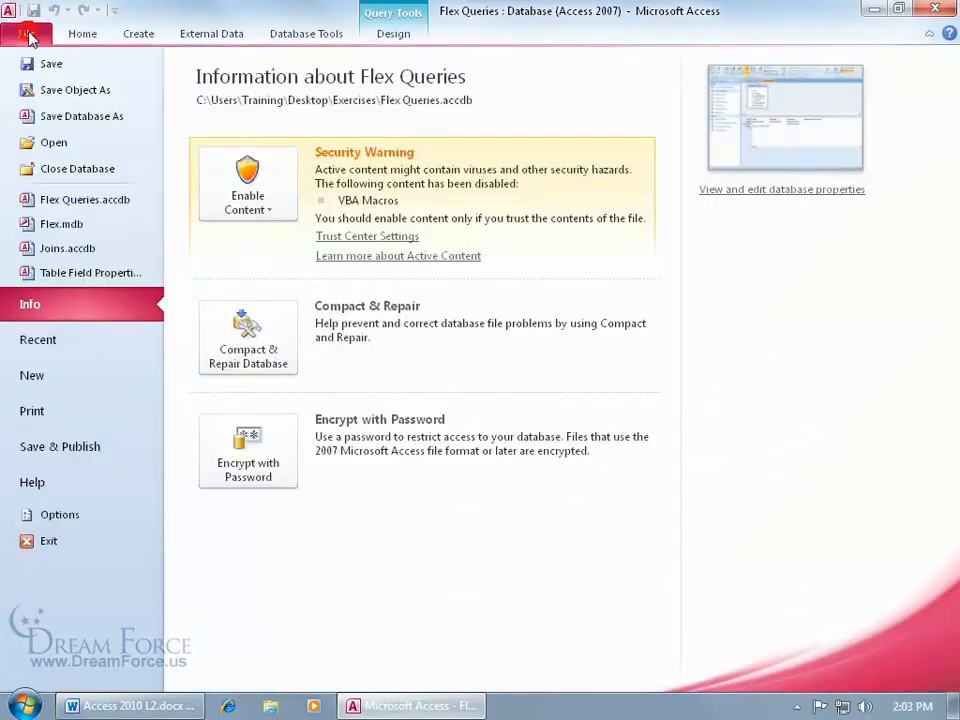
pyautogui.click(57, 92)
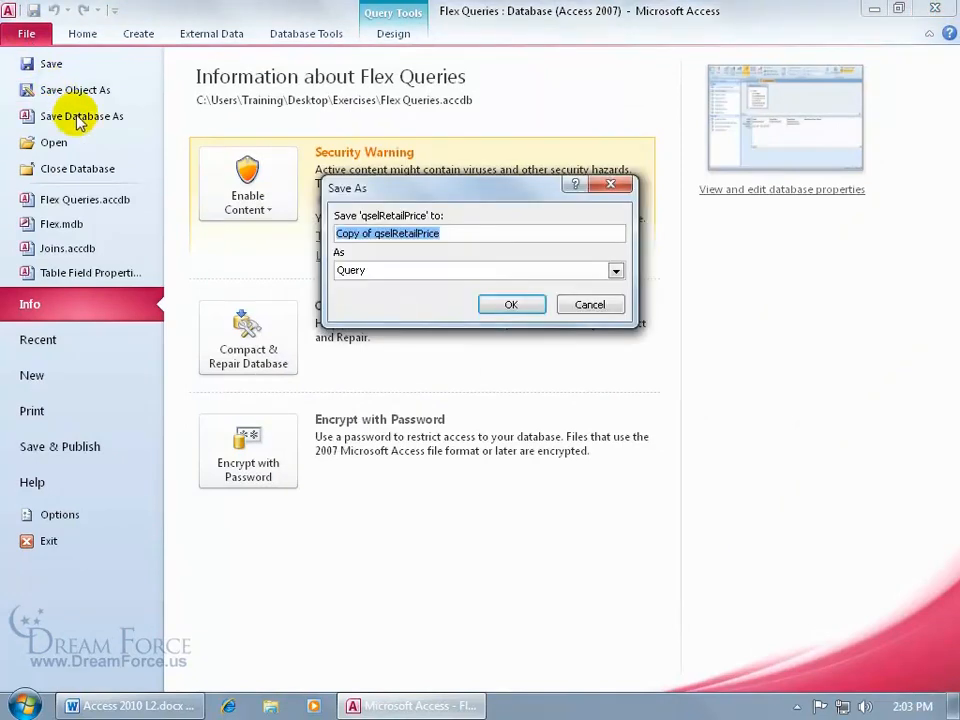
pyautogui.write('qupd')
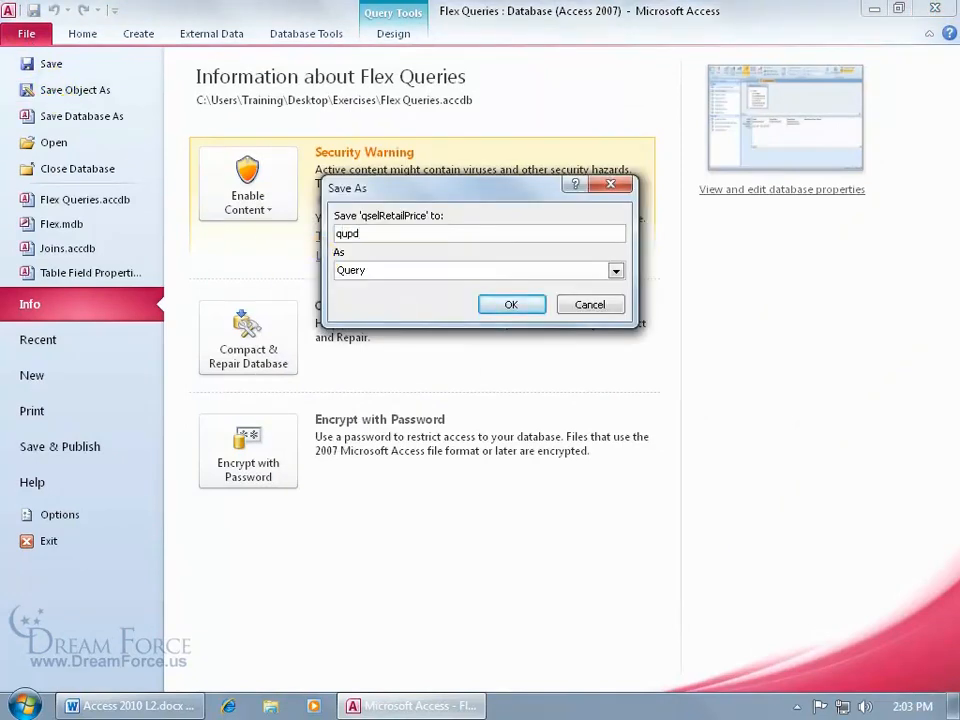
pyautogui.write('MyPriceIncrease')
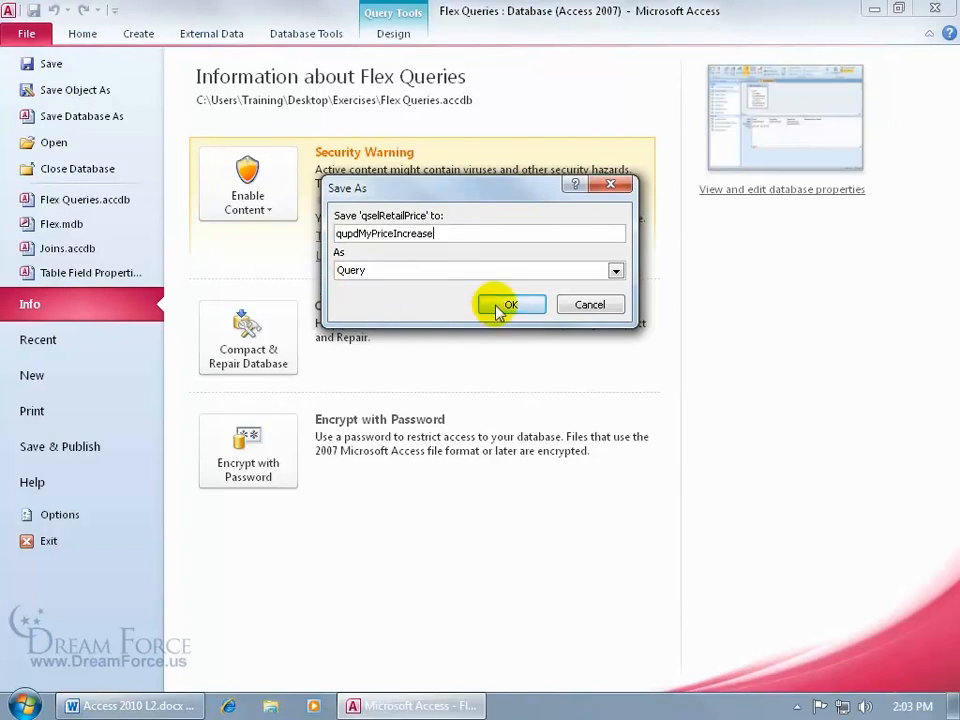
pyautogui.click(509, 305)
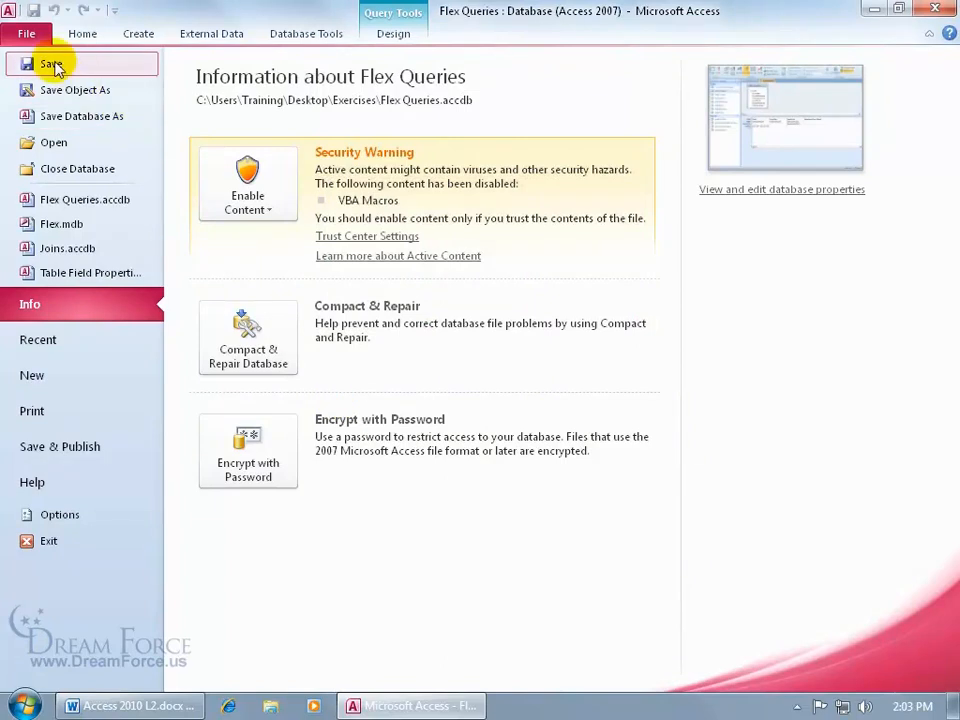
pyautogui.click(28, 30)
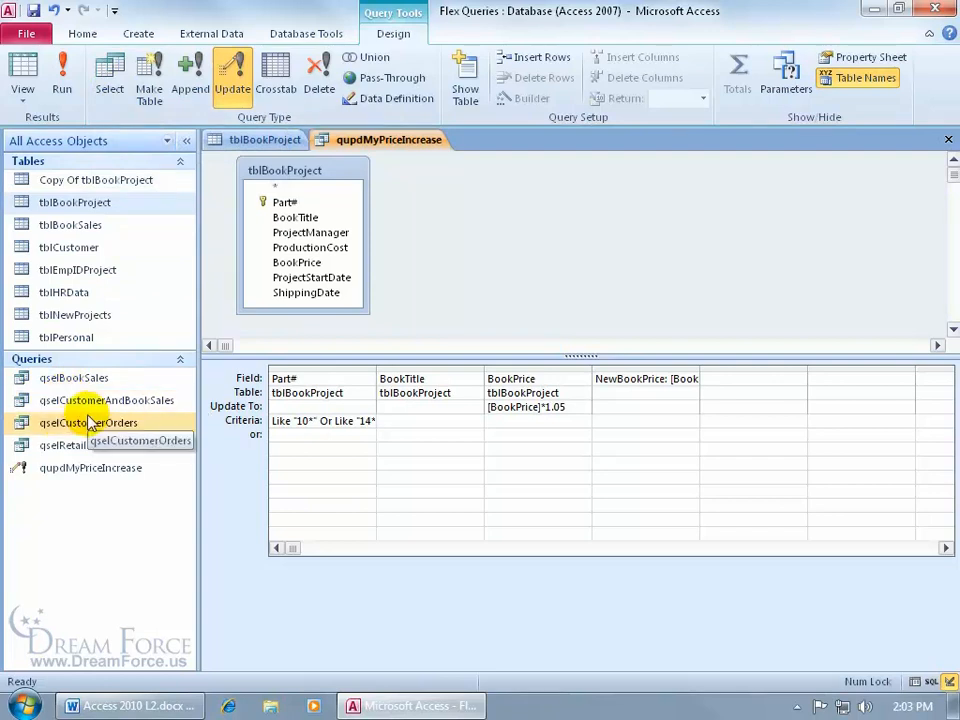
# Close and restart Access, emptying the Clipboard on exit, and reopen the Flex Queries.accdb database.
pyautogui.click(934, 10)
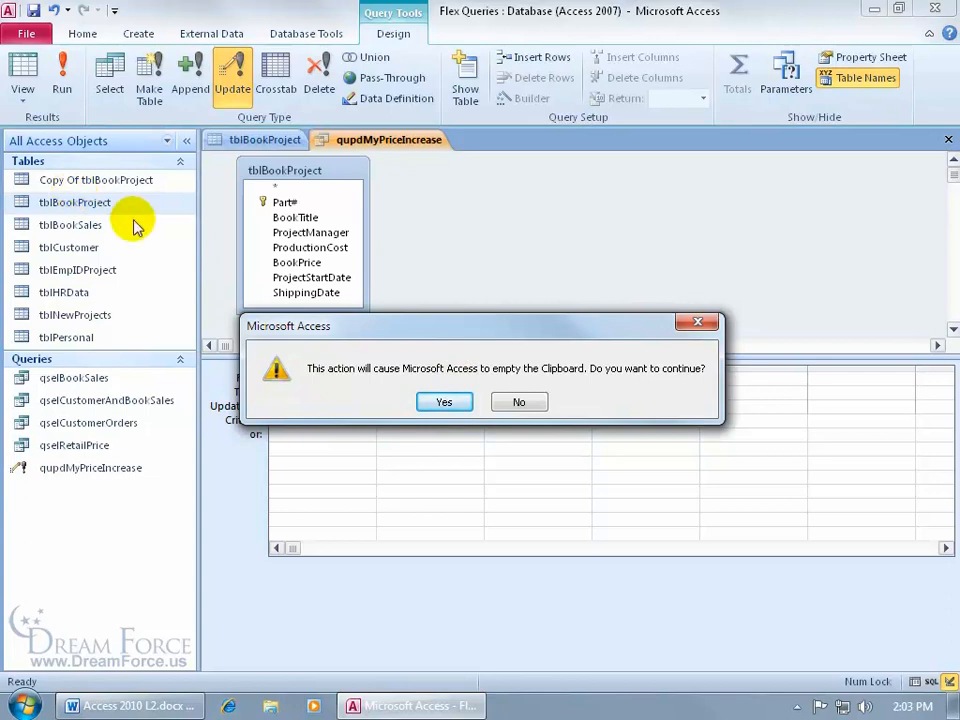
pyautogui.click(443, 402)
pyautogui.doubleClick(60, 338)
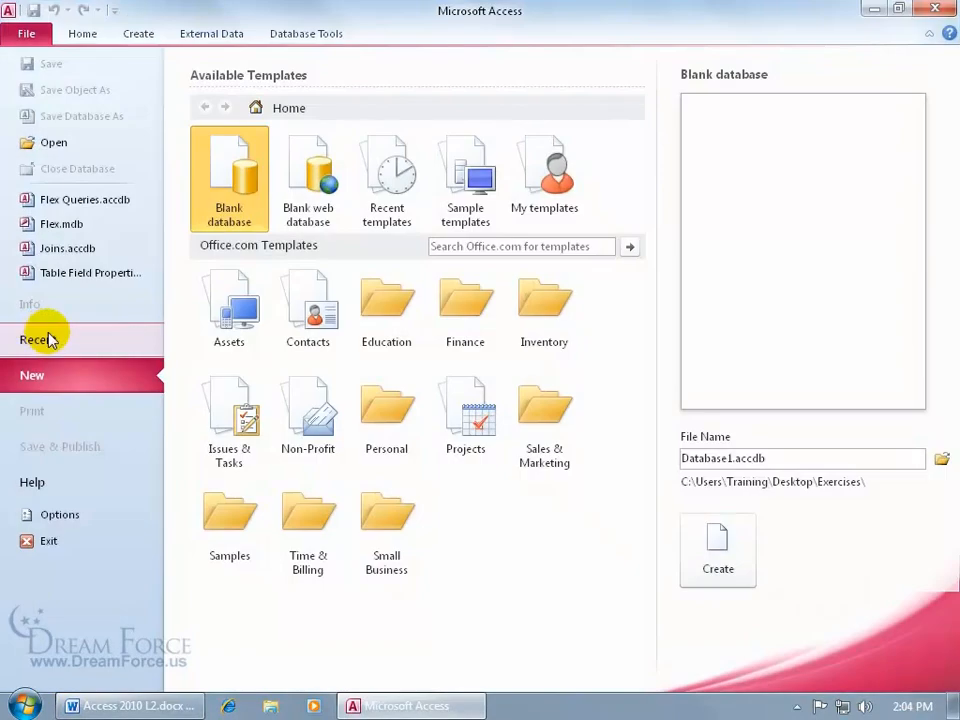
pyautogui.click(97, 205)
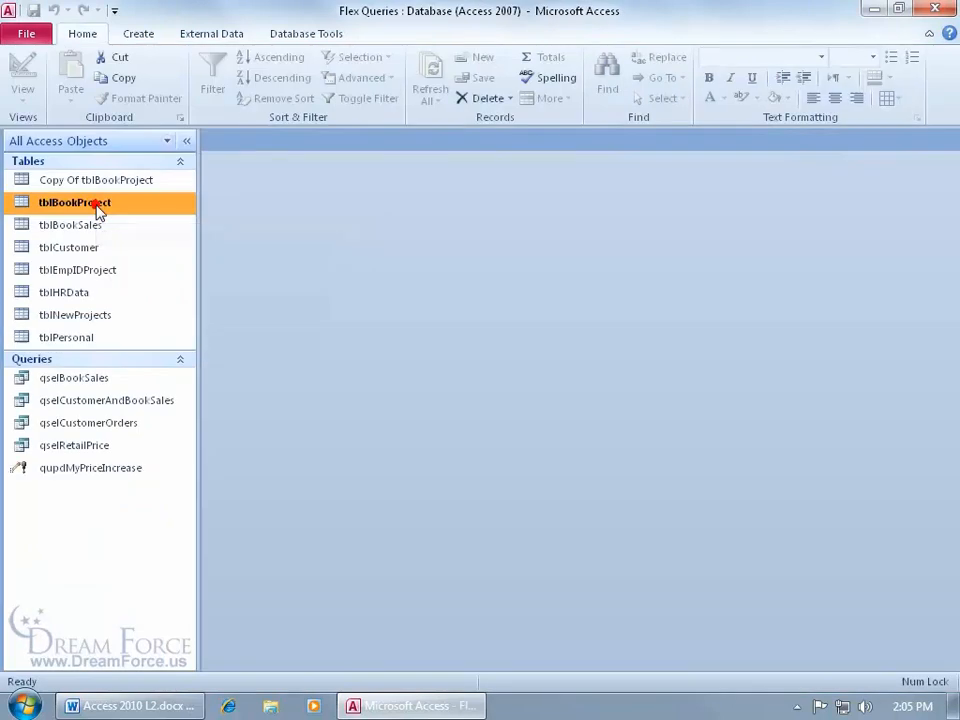
# Run the qupdMyPriceIncrease query from Design View, accepting the record update, and check the BookPrice values in the tblBookProject table.
pyautogui.doubleClick(112, 478)
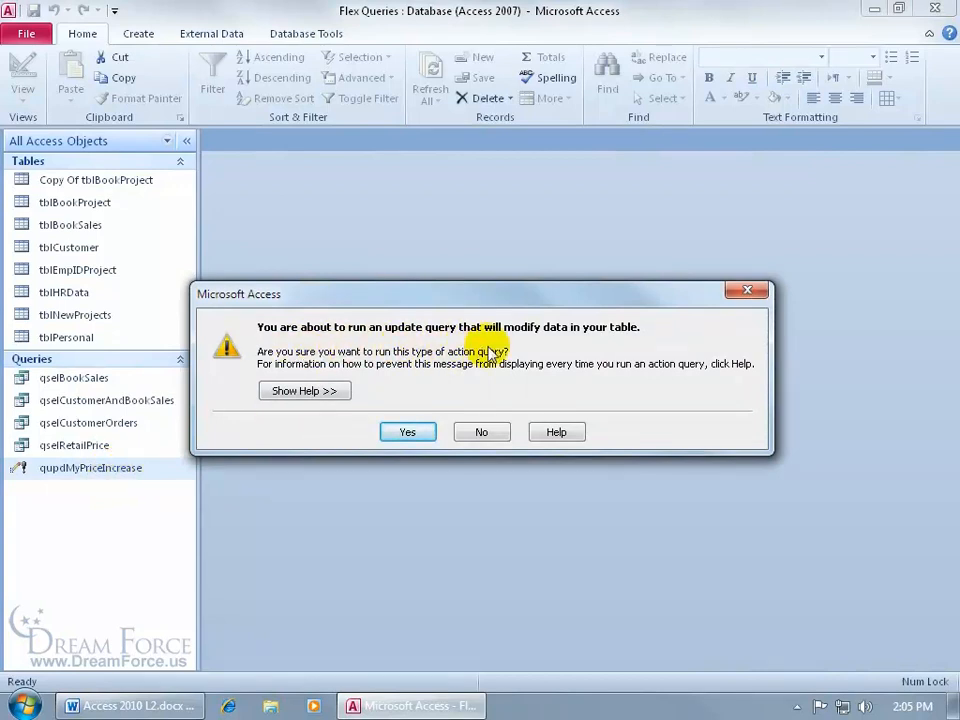
pyautogui.click(484, 432)
pyautogui.rightClick(116, 474)
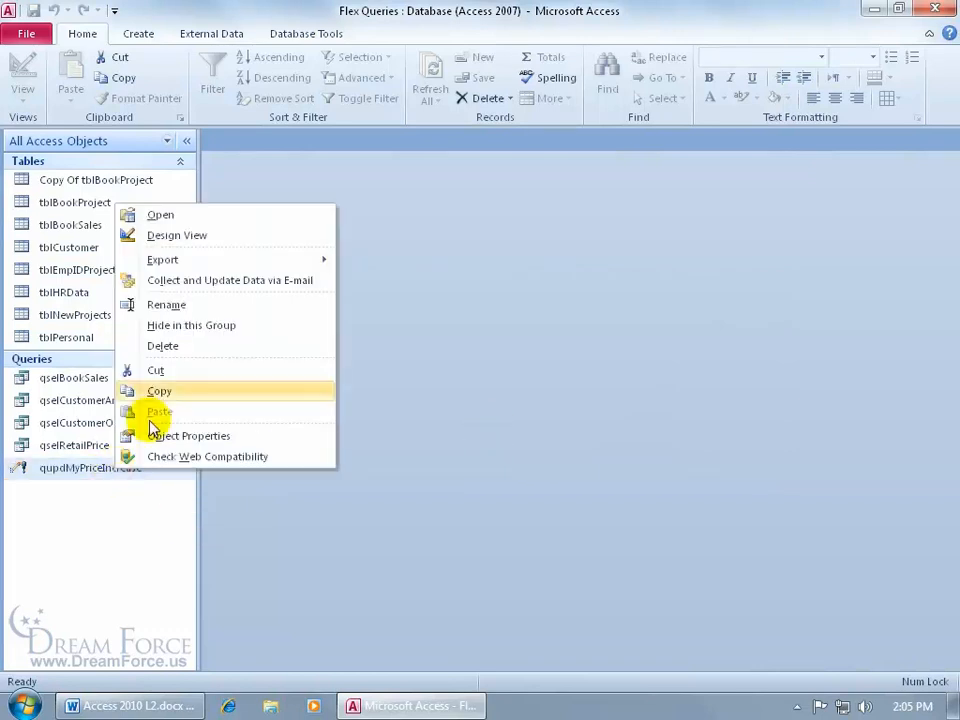
pyautogui.click(208, 237)
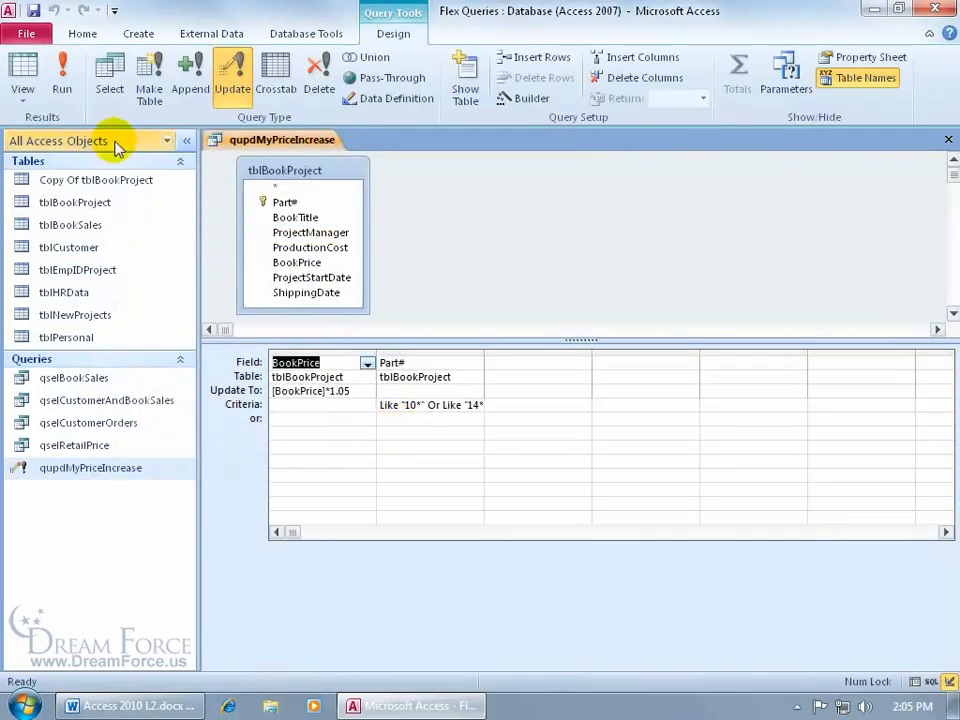
pyautogui.click(61, 80)
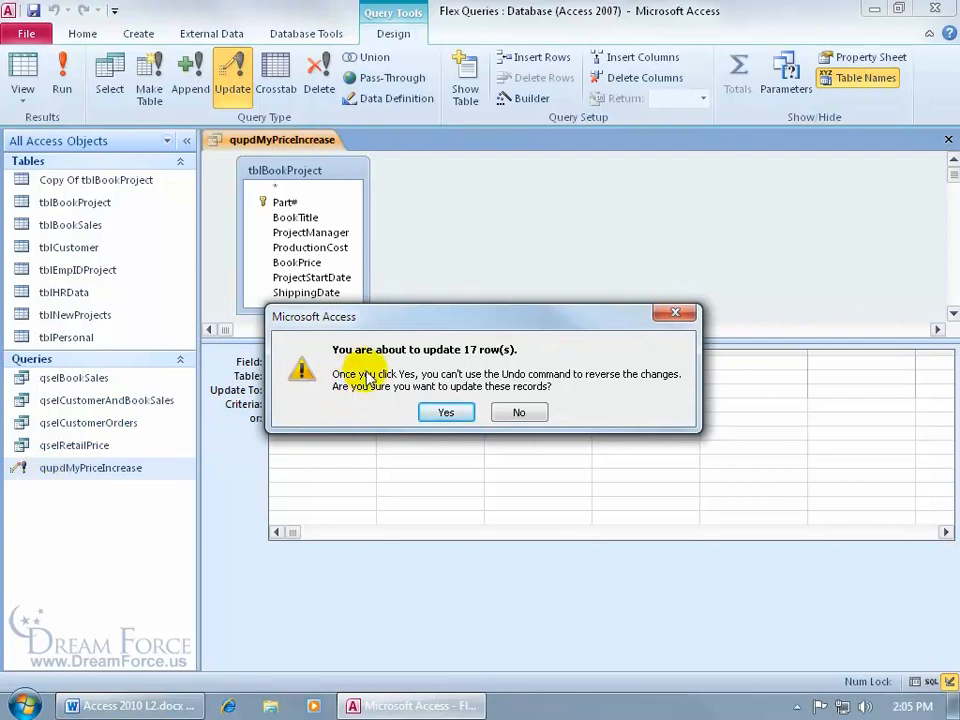
pyautogui.click(440, 412)
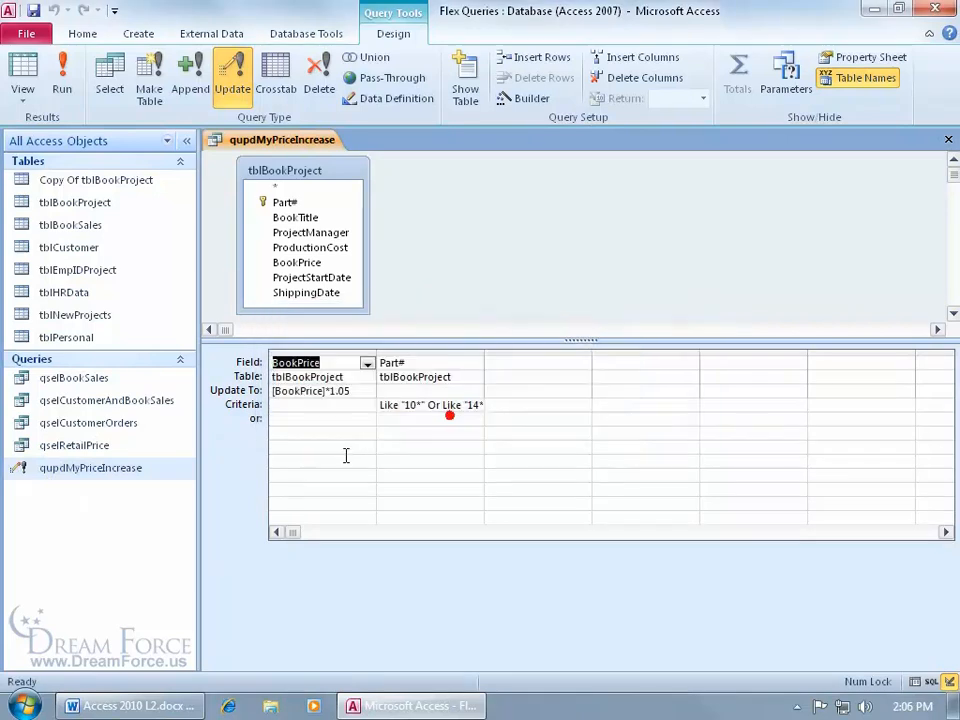
pyautogui.doubleClick(118, 203)
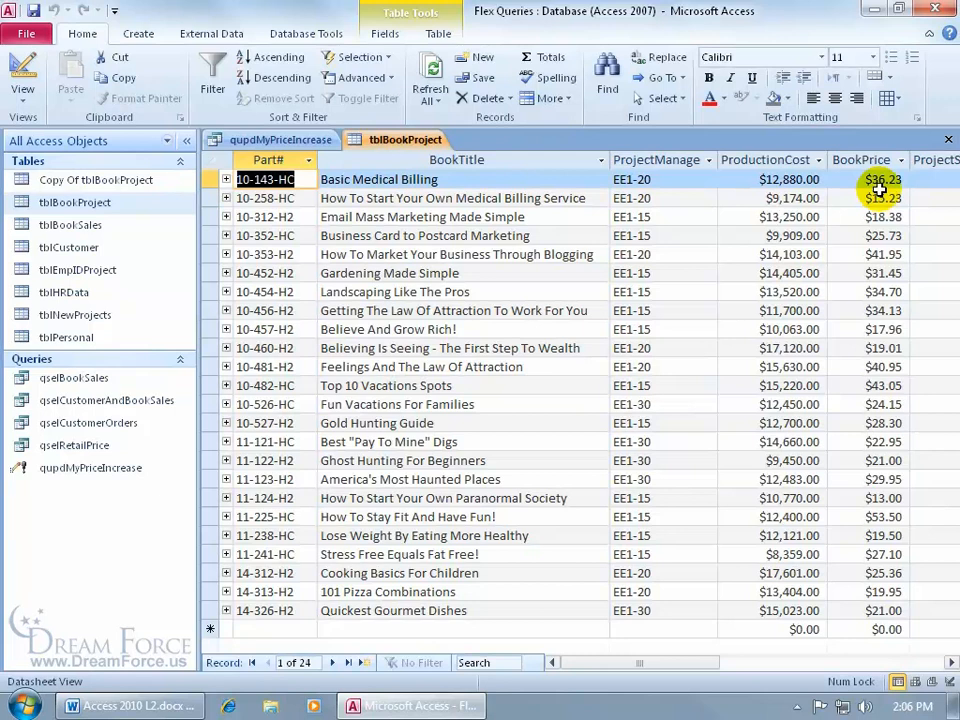
# Run the qupdMyPriceIncrease update a second time, and review the book prices in tblBookProject before returning to the query's design.
pyautogui.click(297, 143)
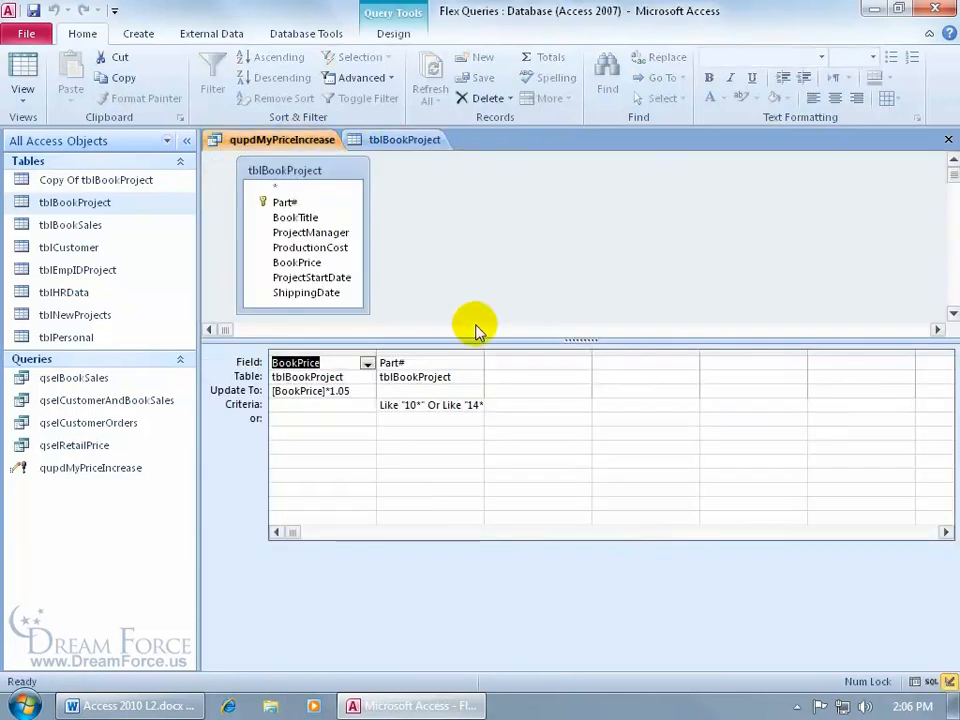
pyautogui.click(392, 32)
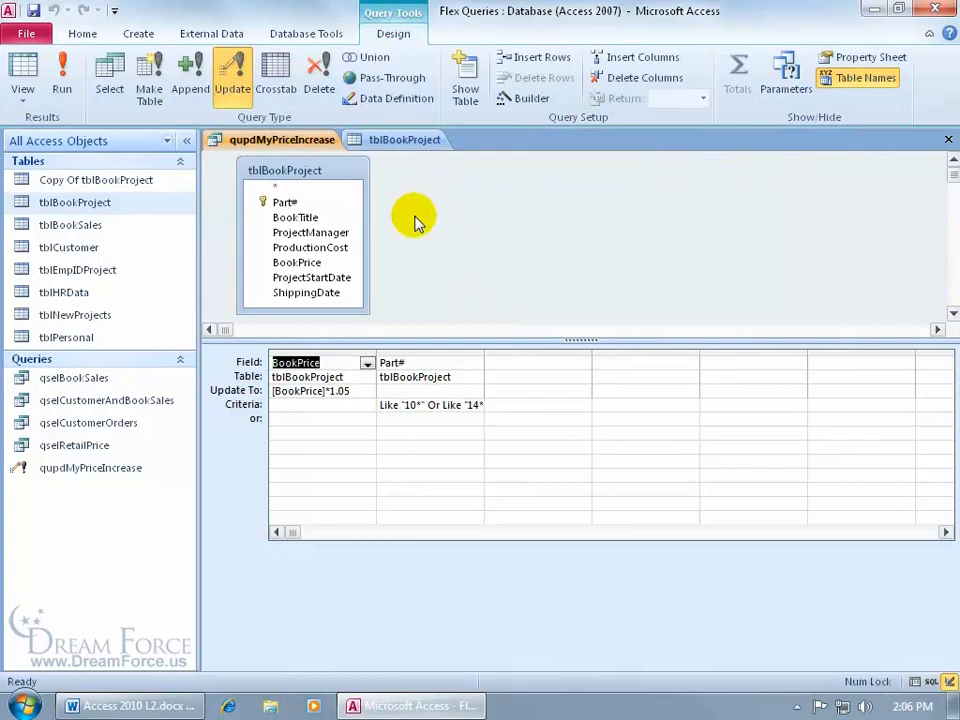
pyautogui.click(63, 74)
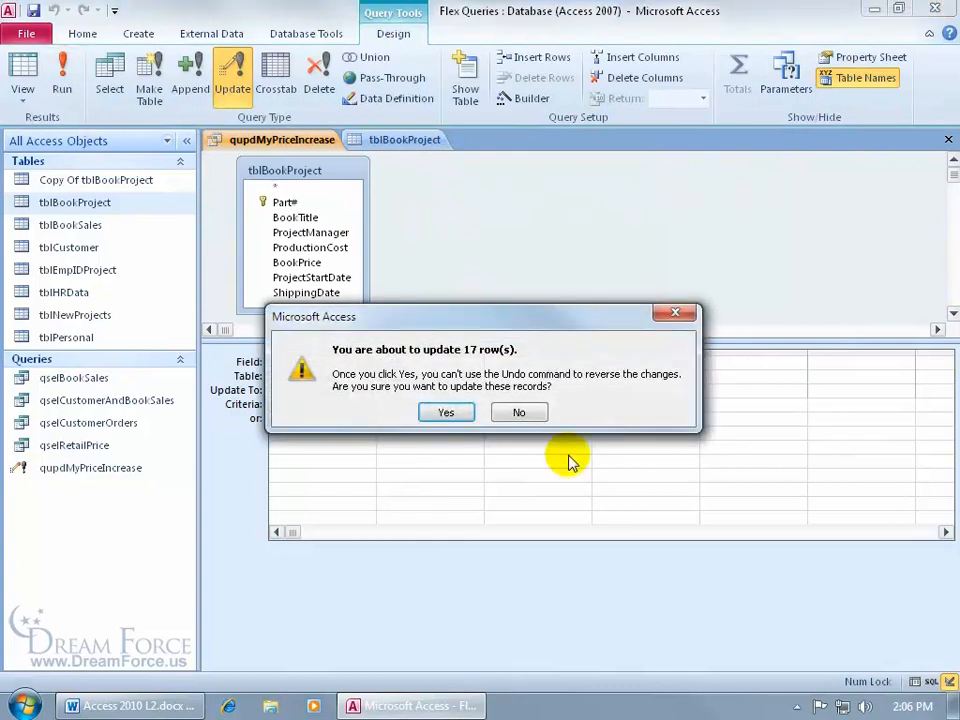
pyautogui.click(466, 412)
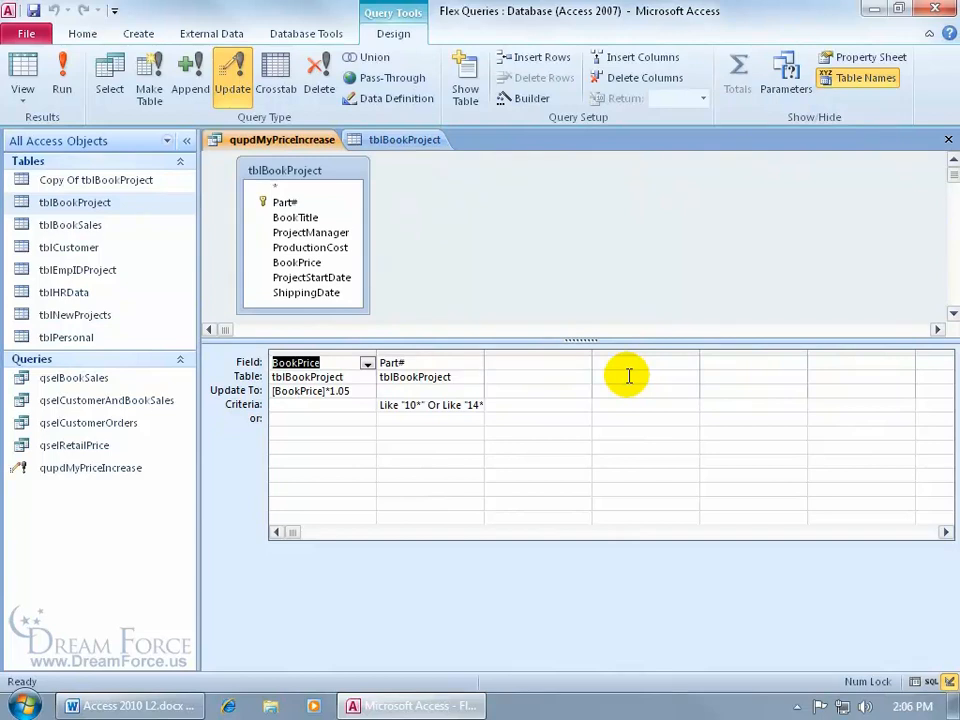
pyautogui.click(422, 144)
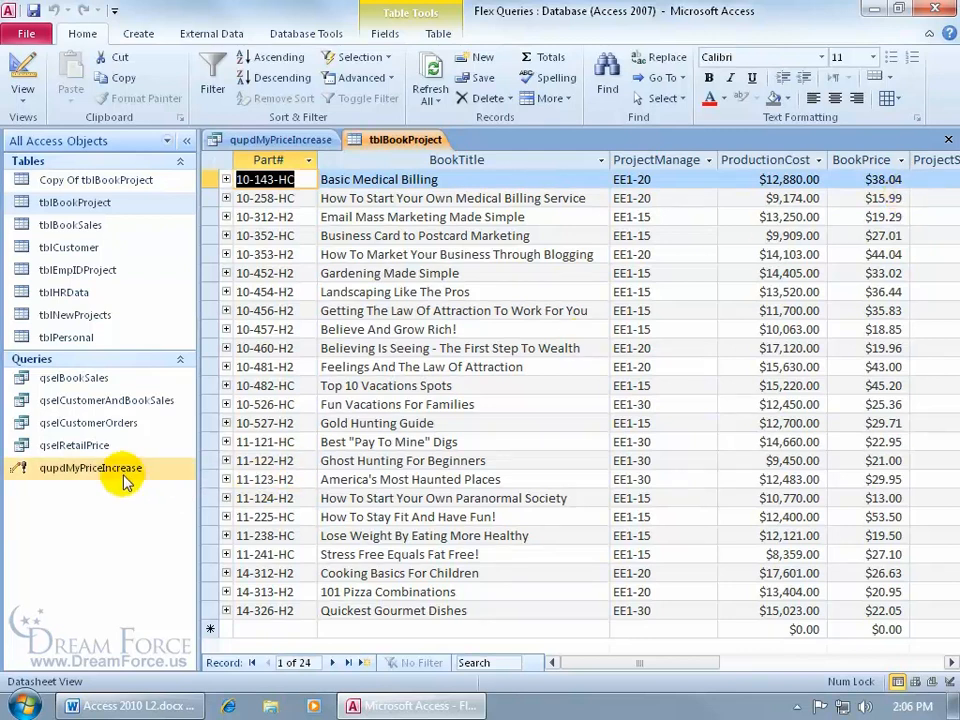
pyautogui.click(255, 139)
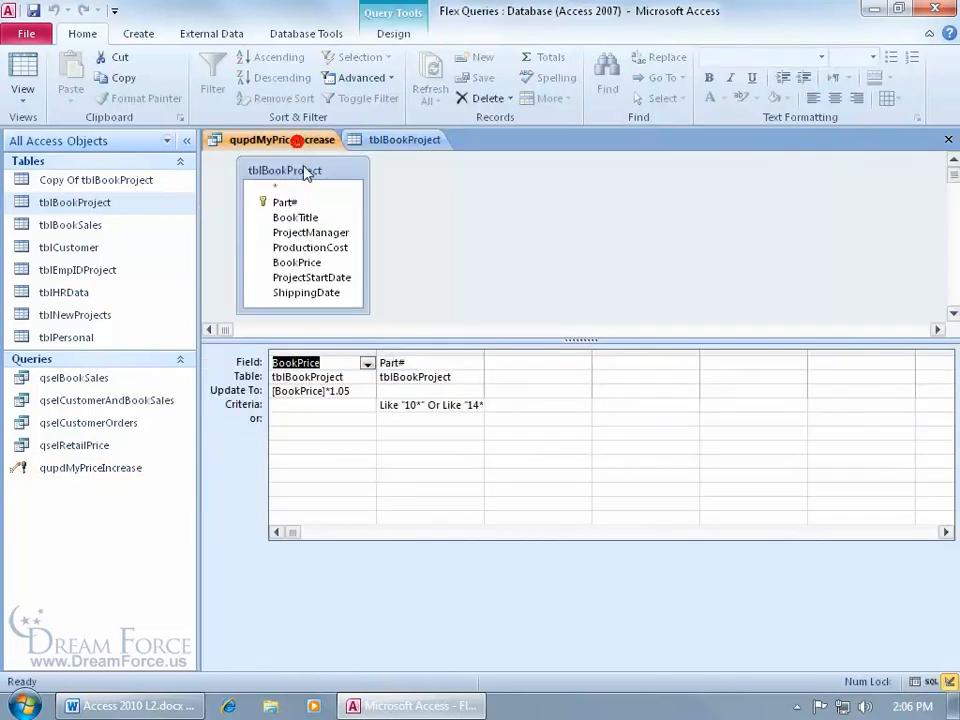
pyautogui.click(400, 36)
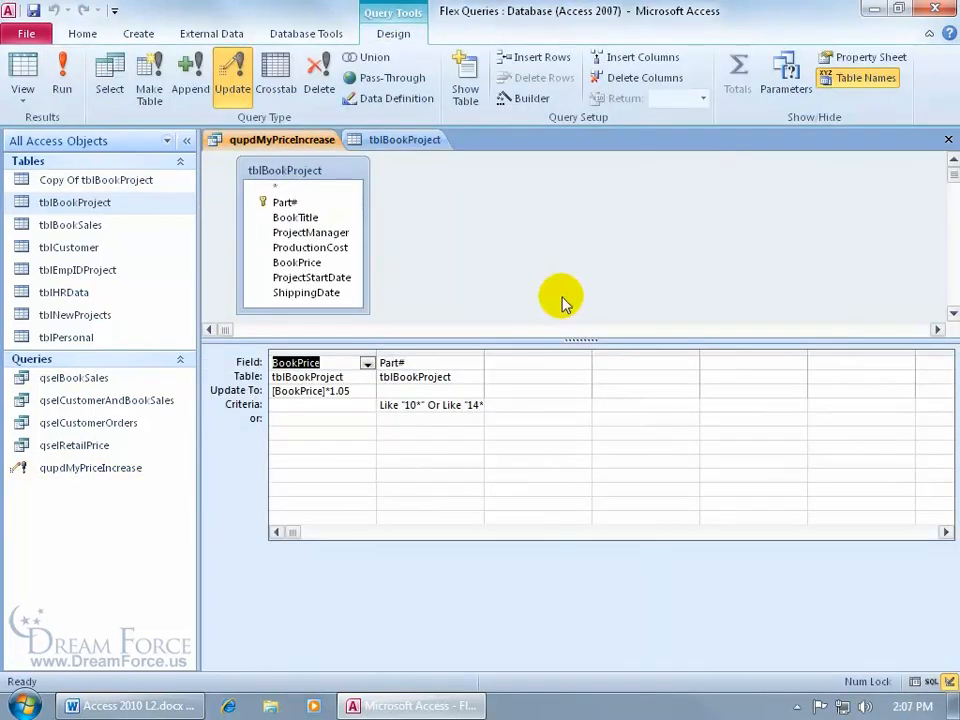